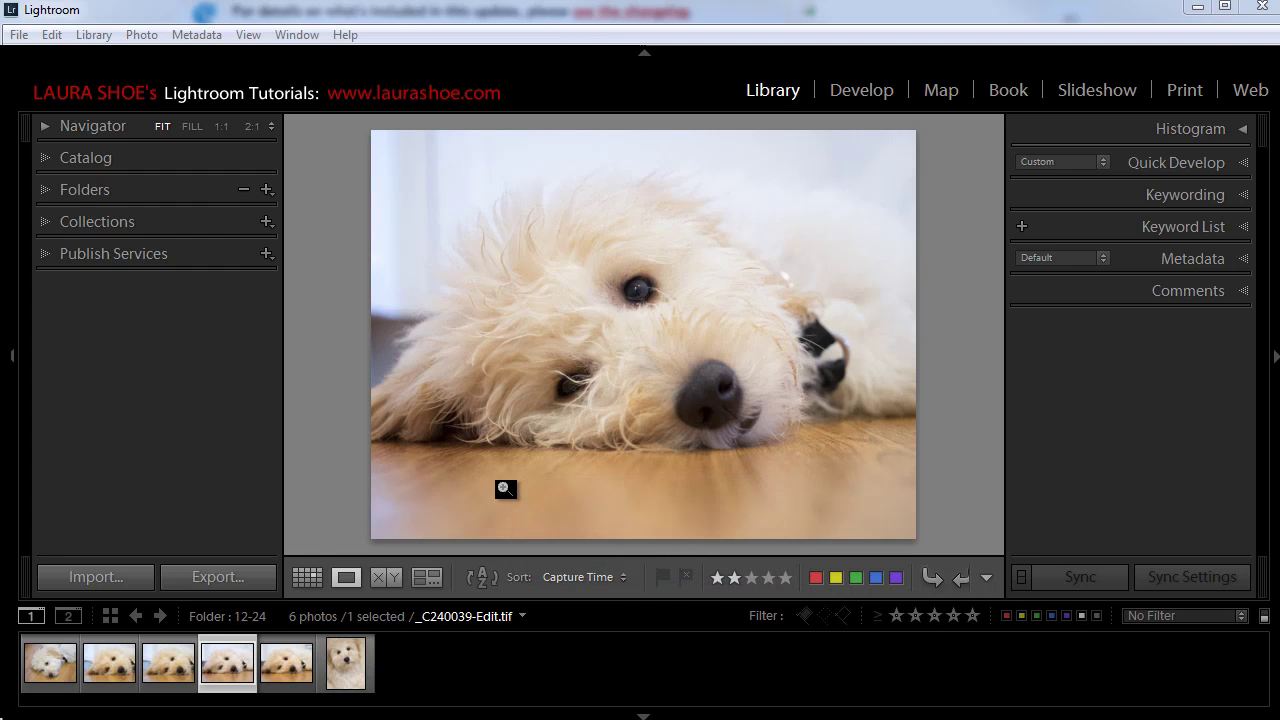
Step: Open the Import window and list the Metadata presets under Apply During Import
left_click(125, 578)
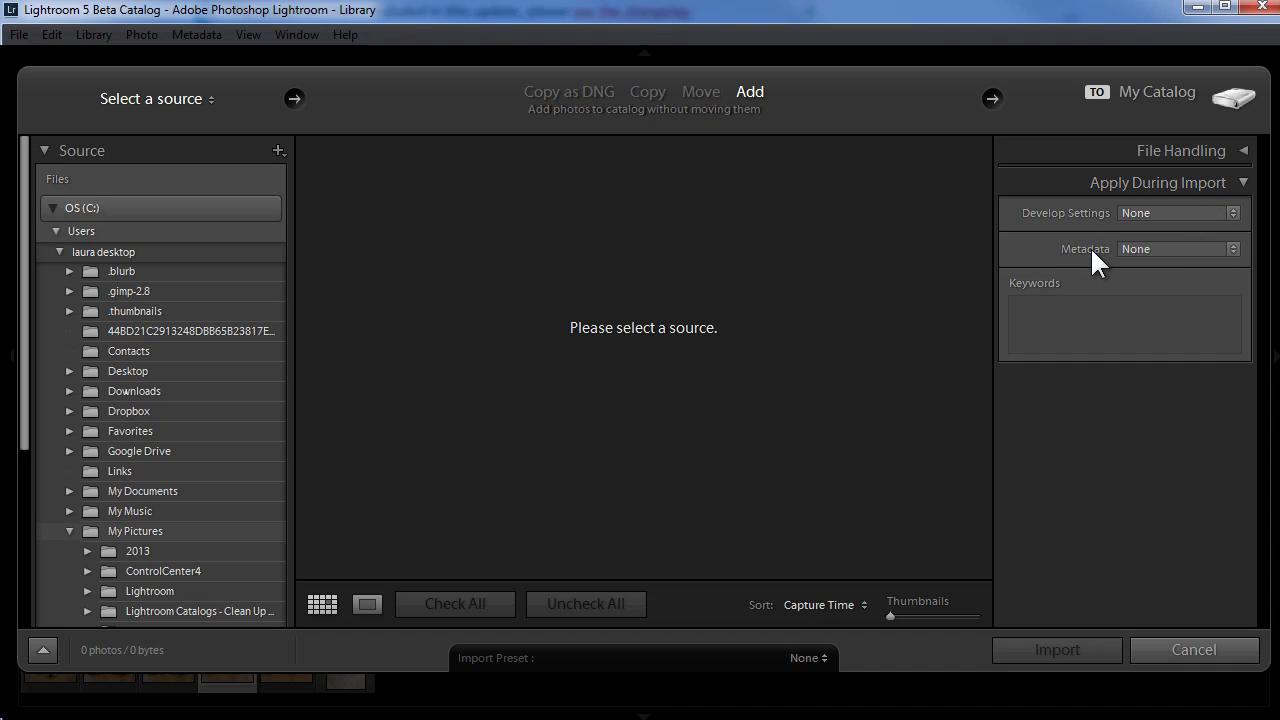
left_click(1187, 249)
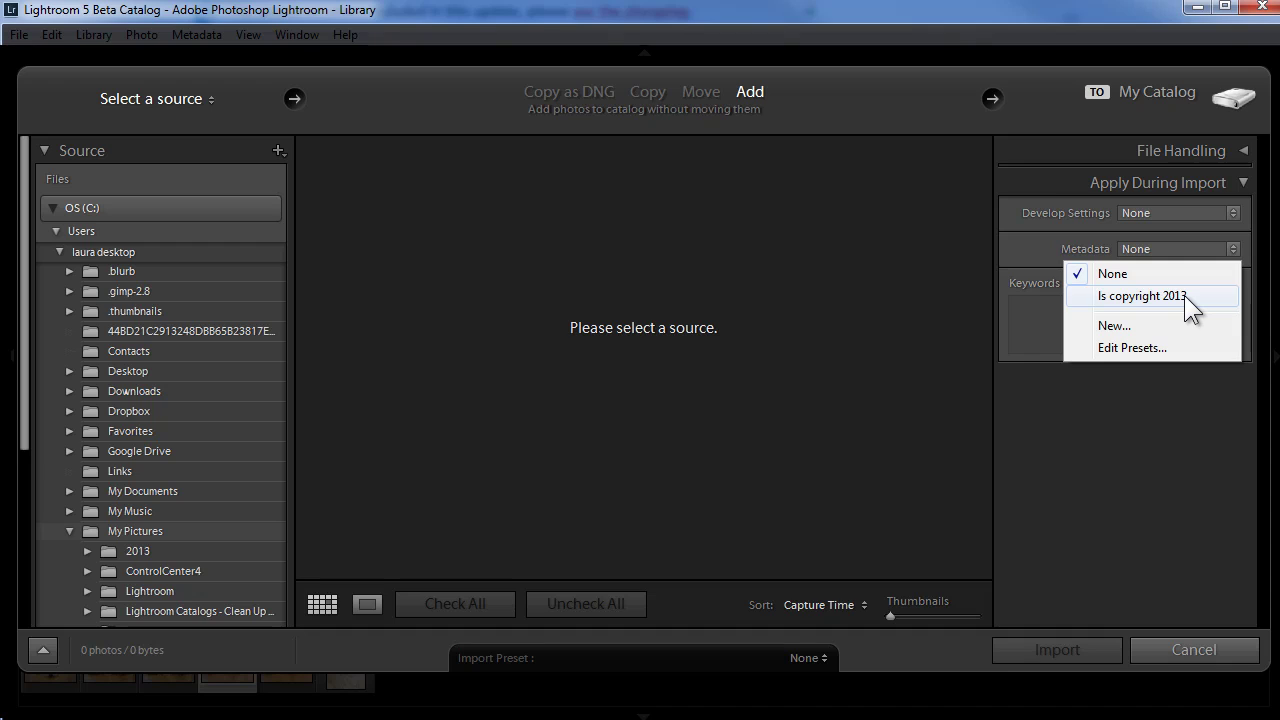
Step: Start a new metadata preset named 'Is copyright 2014'
left_click(1120, 325)
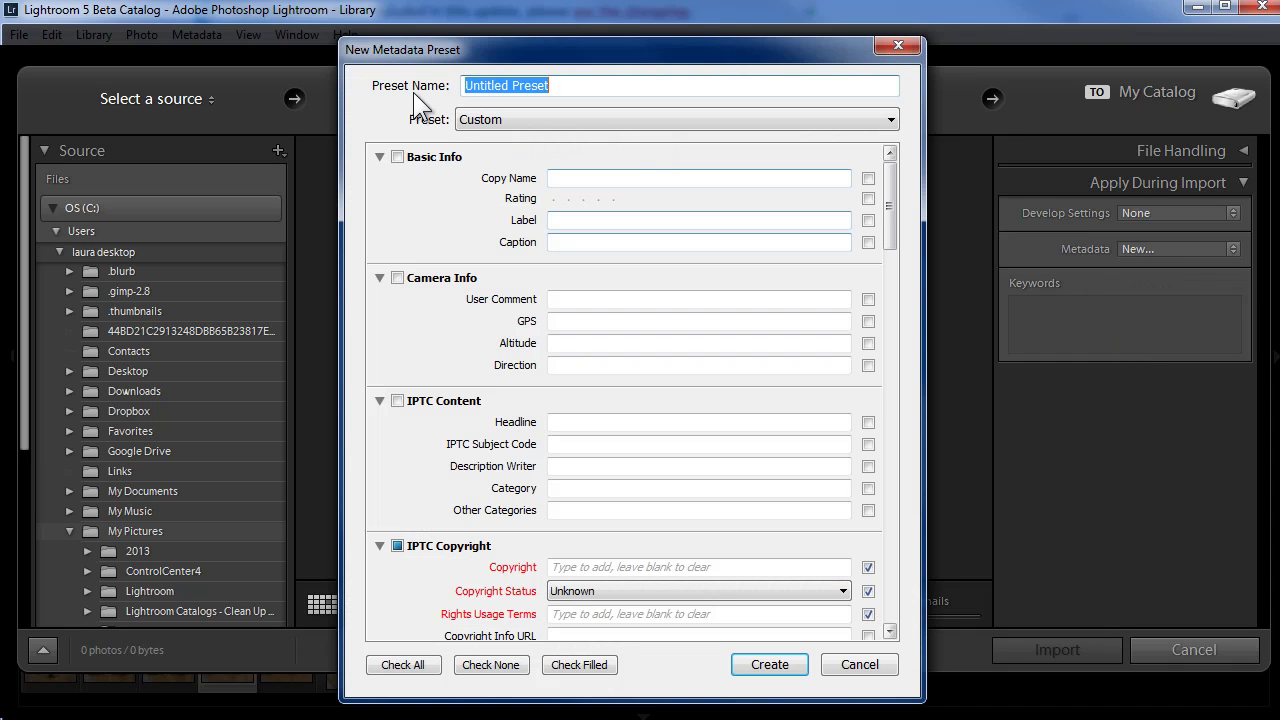
type("Is")
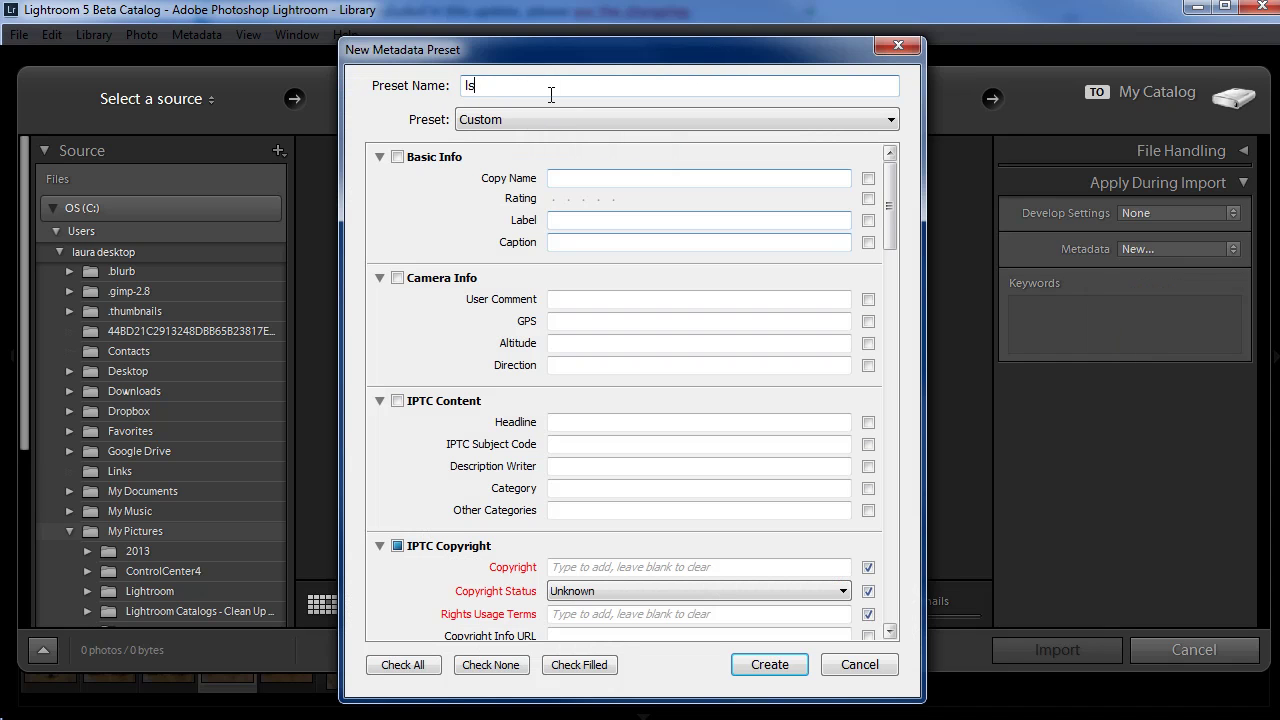
type(" copyright 2014")
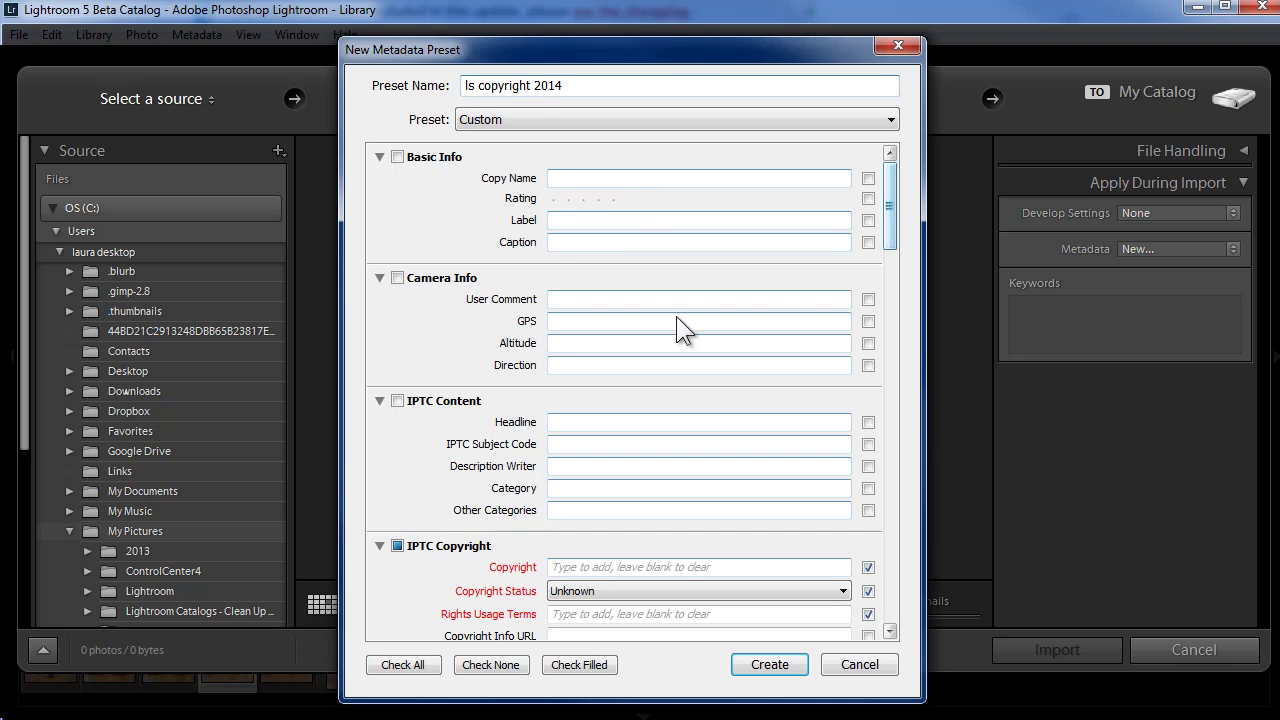
left_click_drag(893, 209, 887, 194)
left_click_drag(894, 237, 894, 287)
Step: Enter a © 2014 copyright notice with the owner's name, set Copyrighted status, and add 'All Rights Reserved' terms
left_click(573, 313)
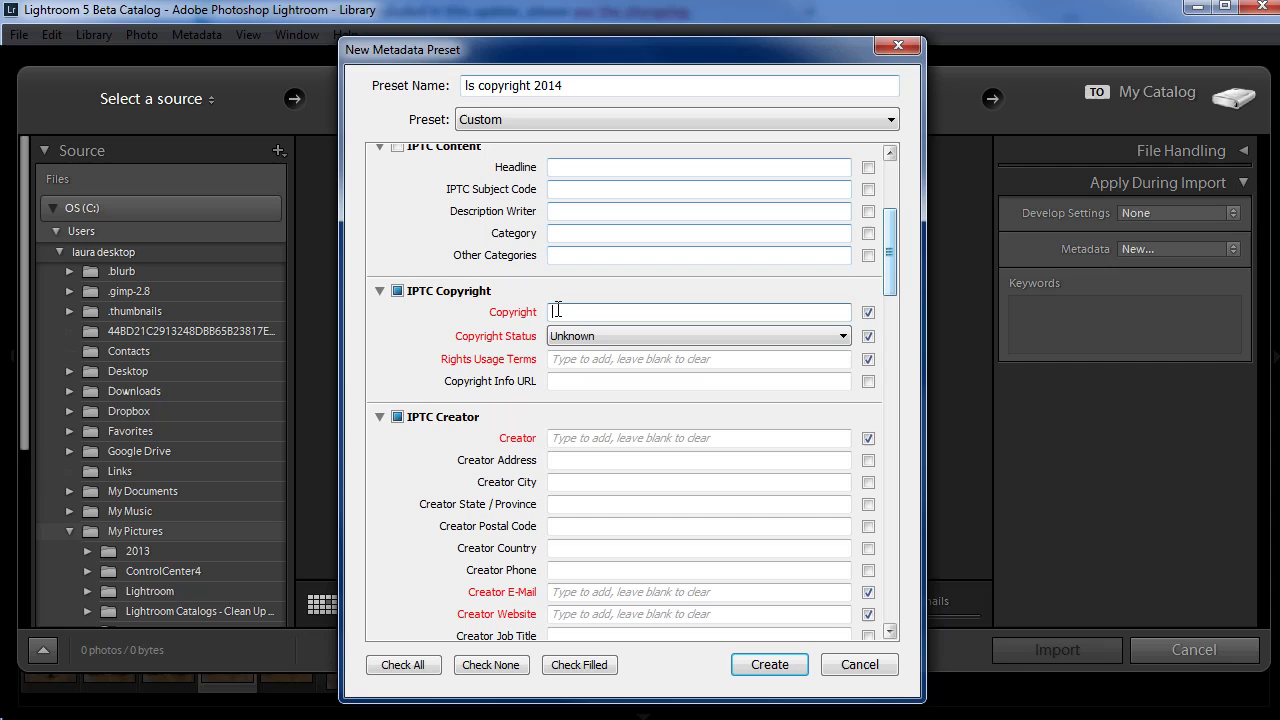
type("©")
type(")")
type("2014 La")
type("ura Shoe")
left_click(587, 337)
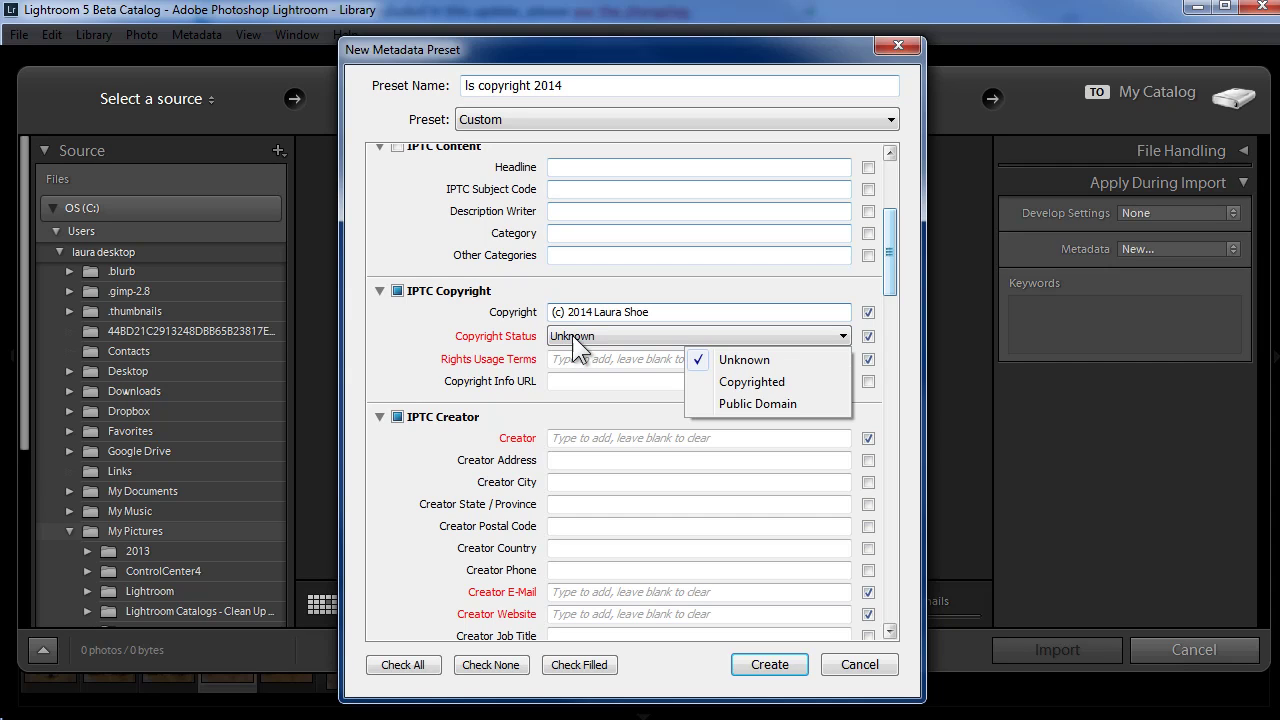
left_click(781, 381)
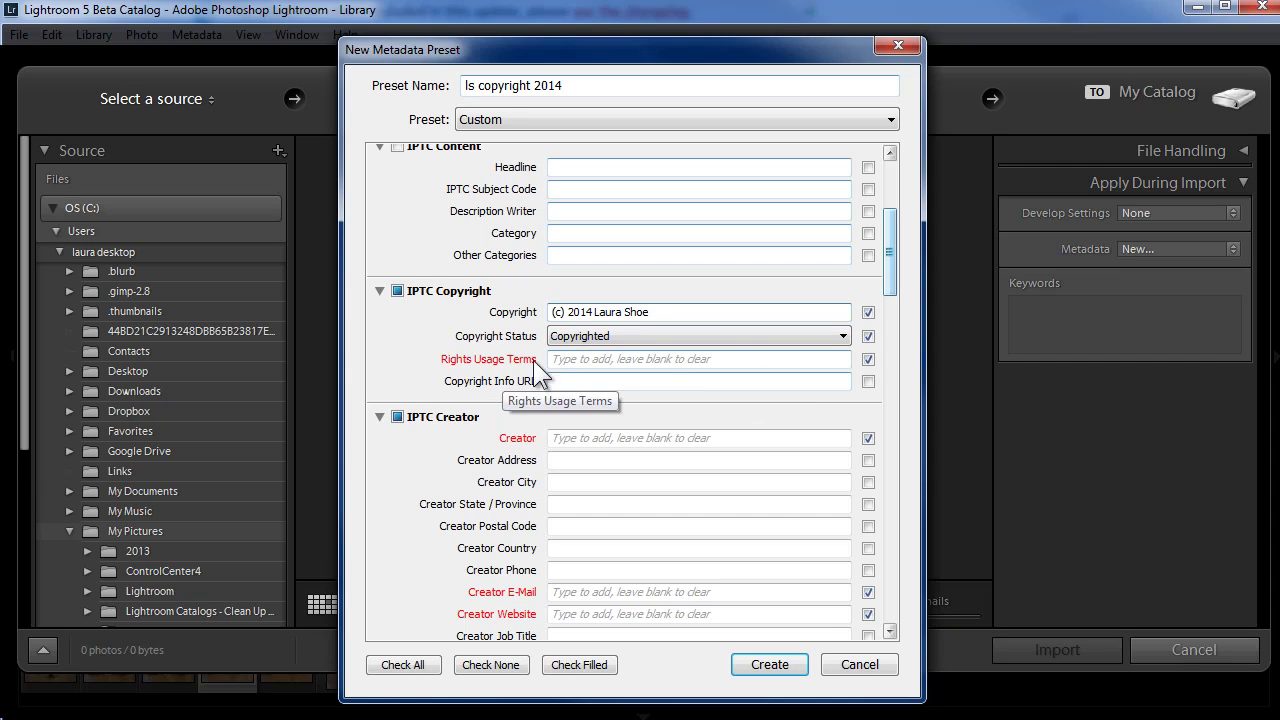
left_click(579, 360)
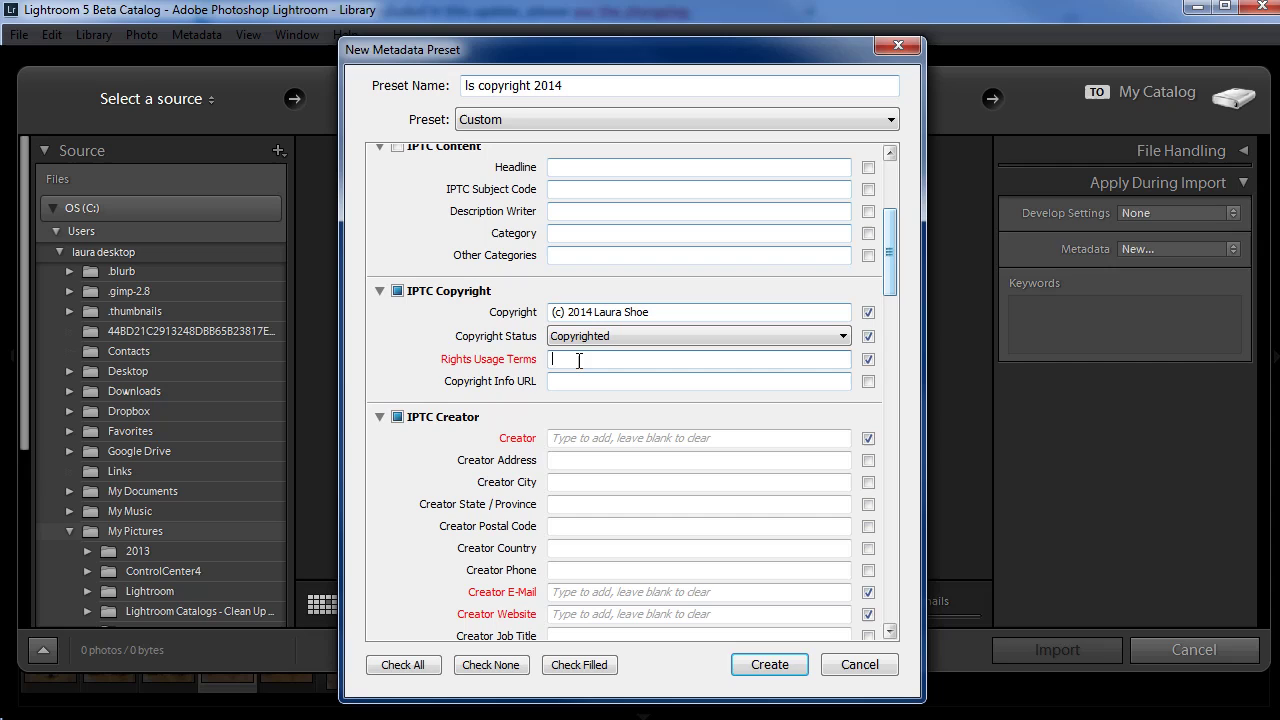
type("All Rights Reserved")
Step: Enter the creator's name, e-mail address and website, then create the 'Is copyright 2014' preset
left_click_drag(893, 274, 895, 312)
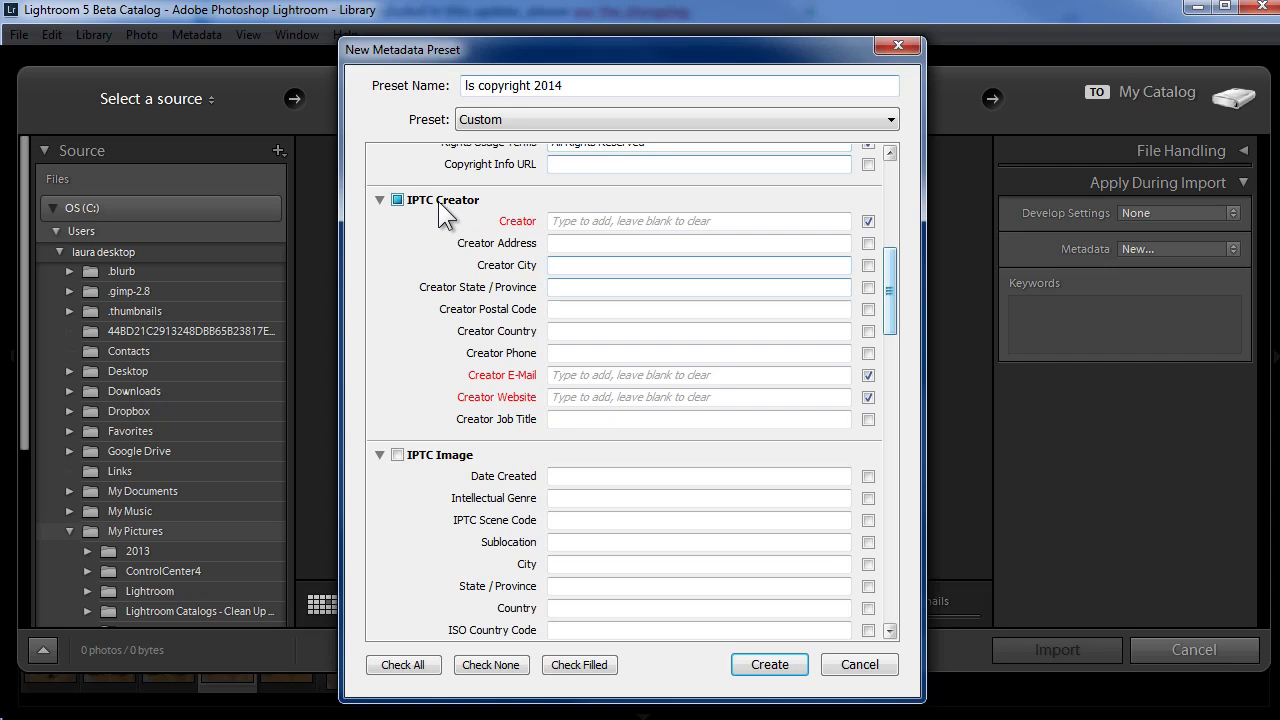
left_click(572, 221)
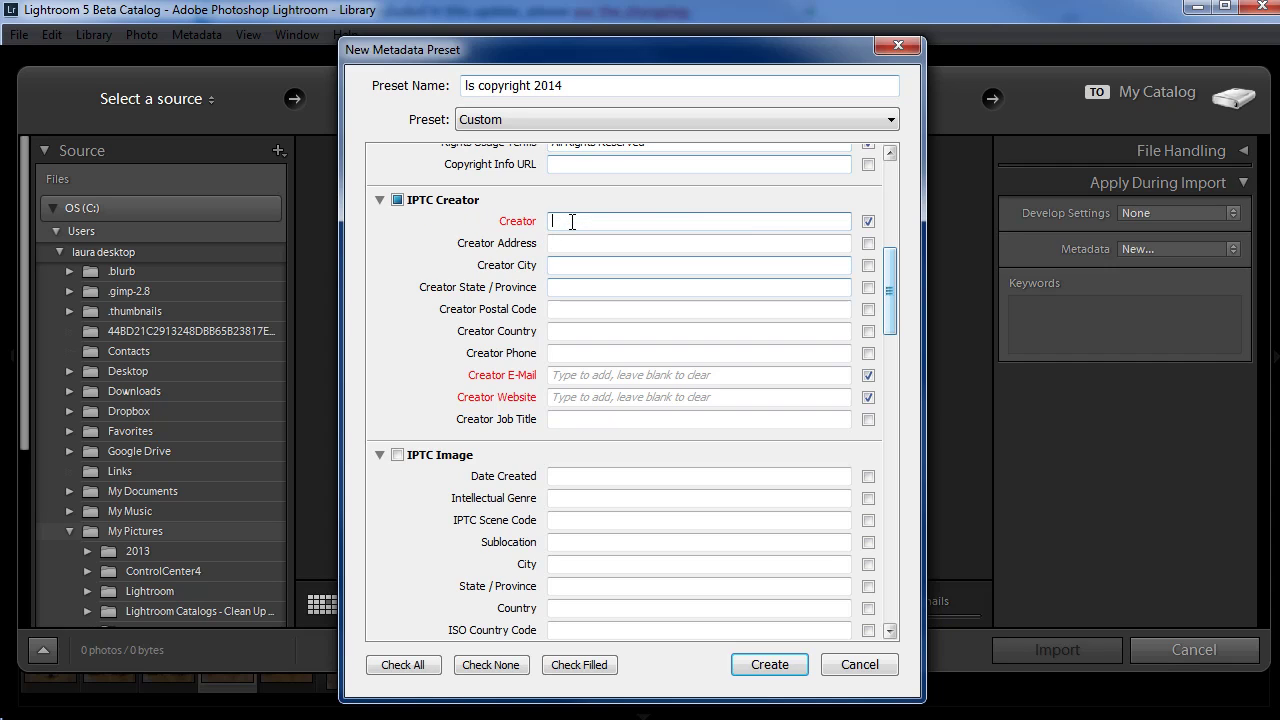
type("Laura Shoe")
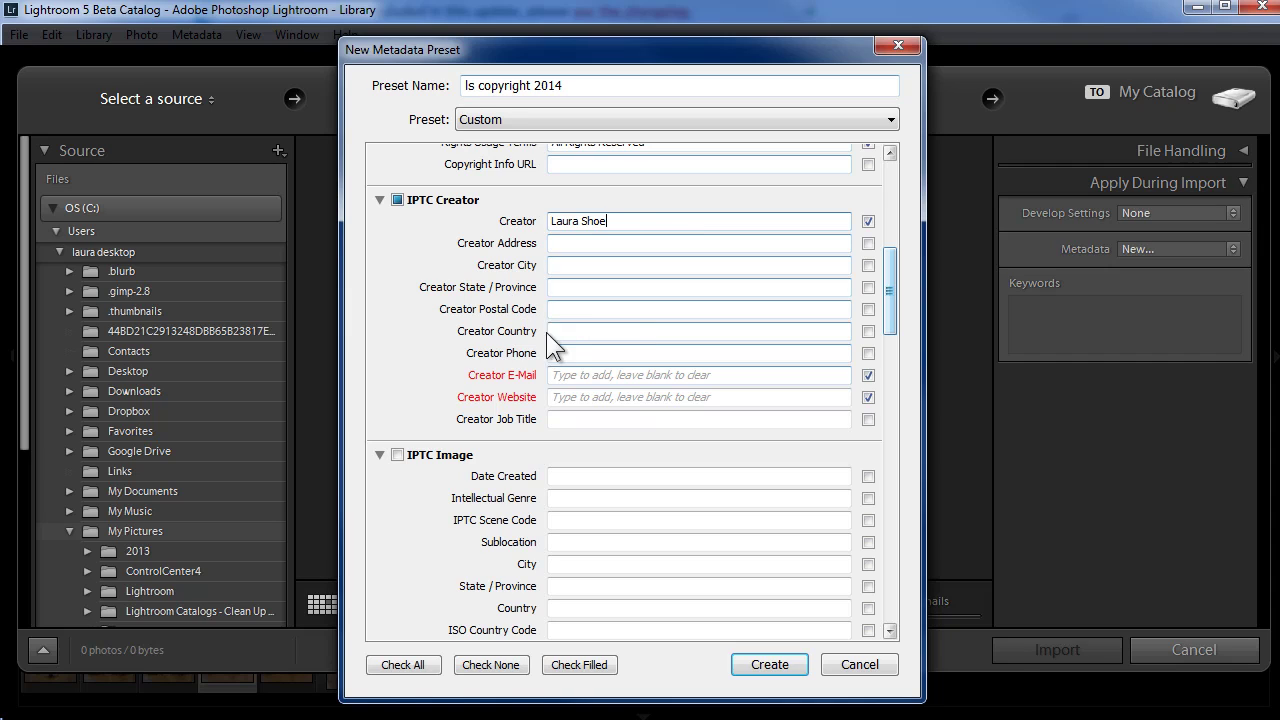
left_click(563, 375)
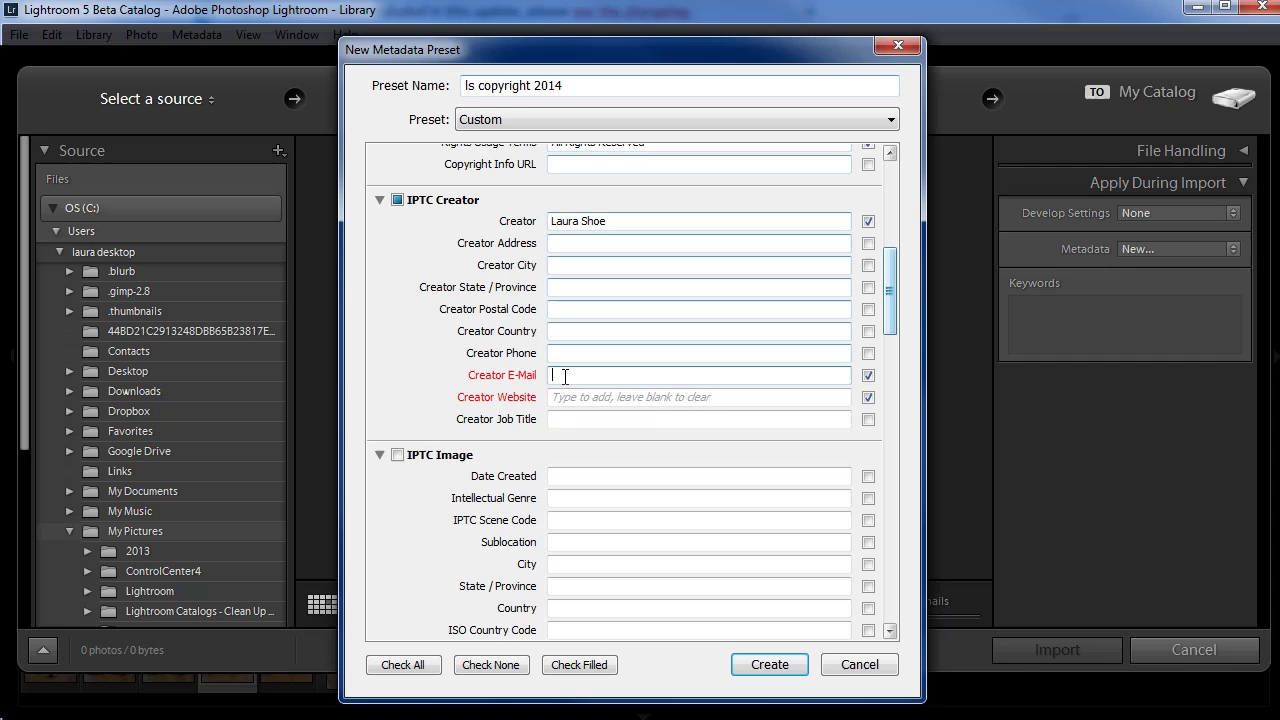
key("Tab")
type("www.laurashoe.com")
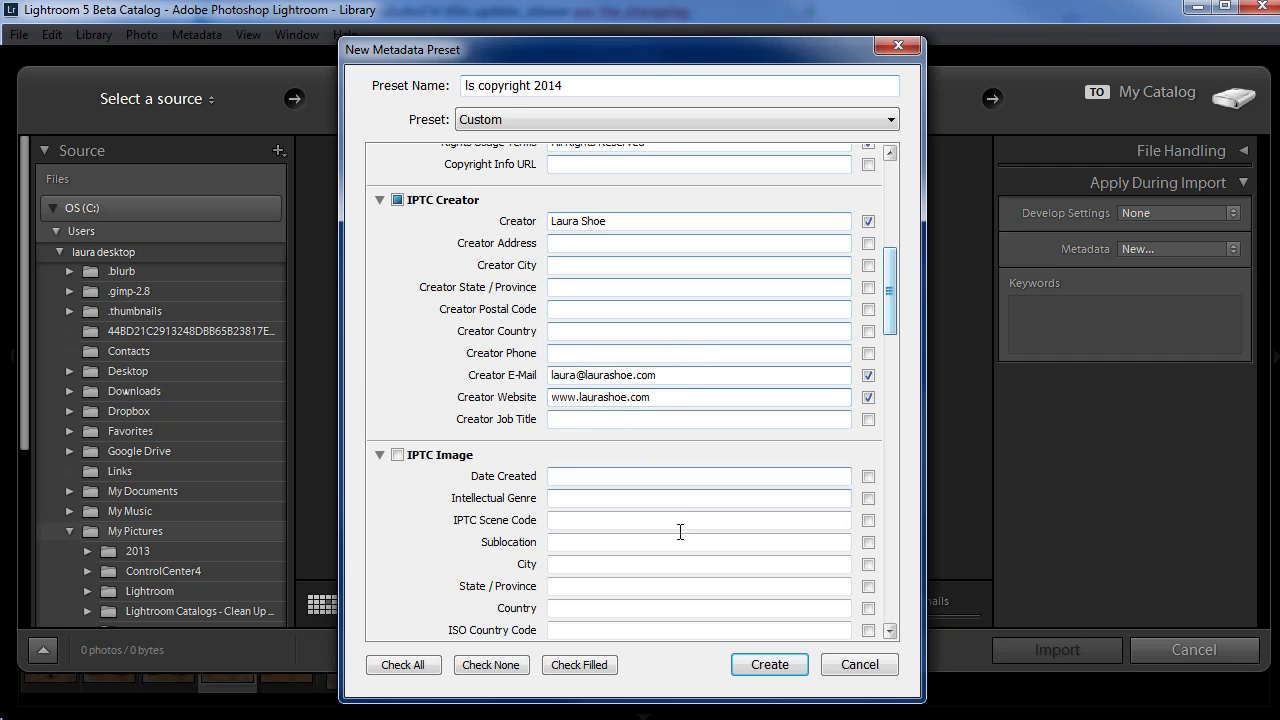
left_click(768, 665)
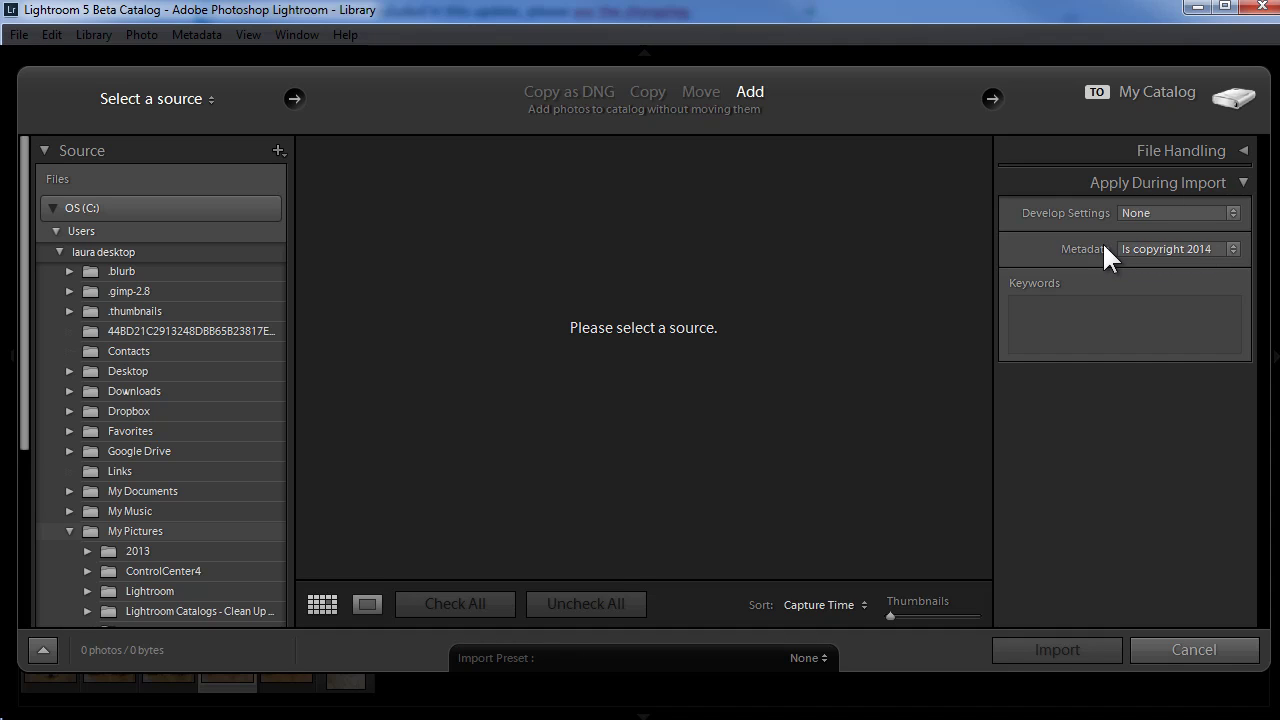
Step: Keep 'Is copyright 2014' as the import Metadata preset and review it alongside 'Is copyright 2013'
left_click(1218, 250)
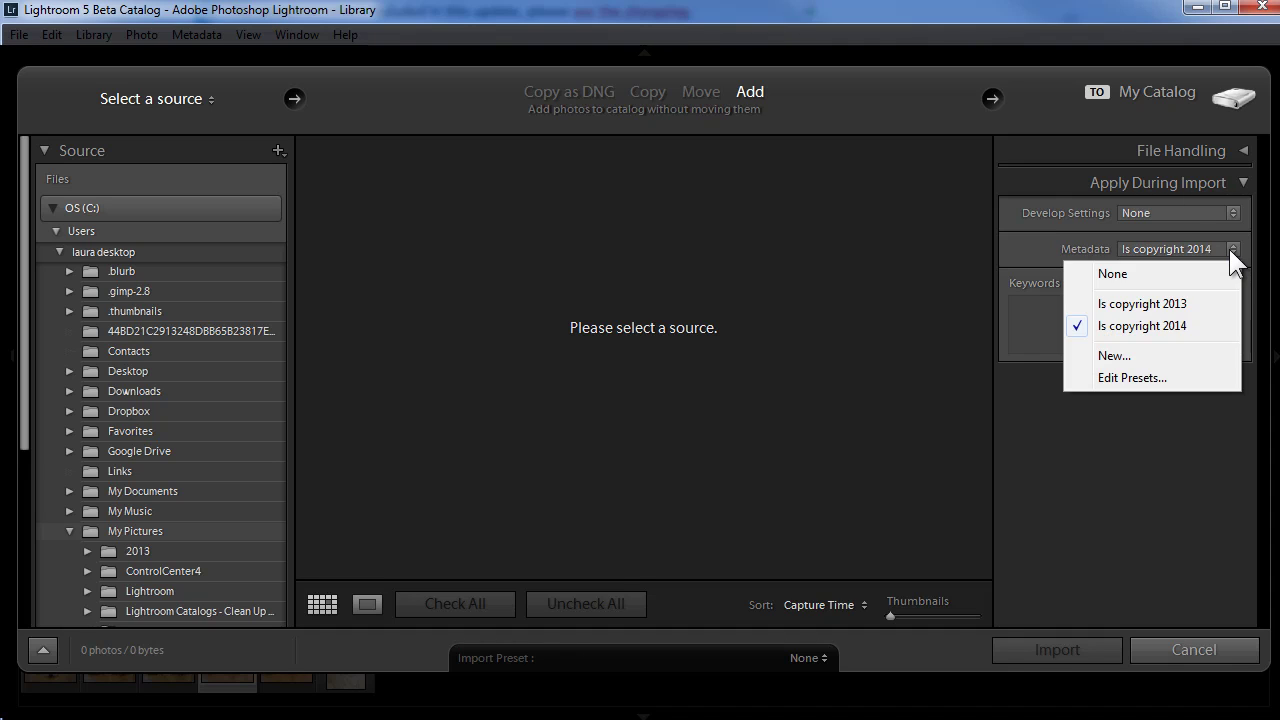
left_click(1150, 327)
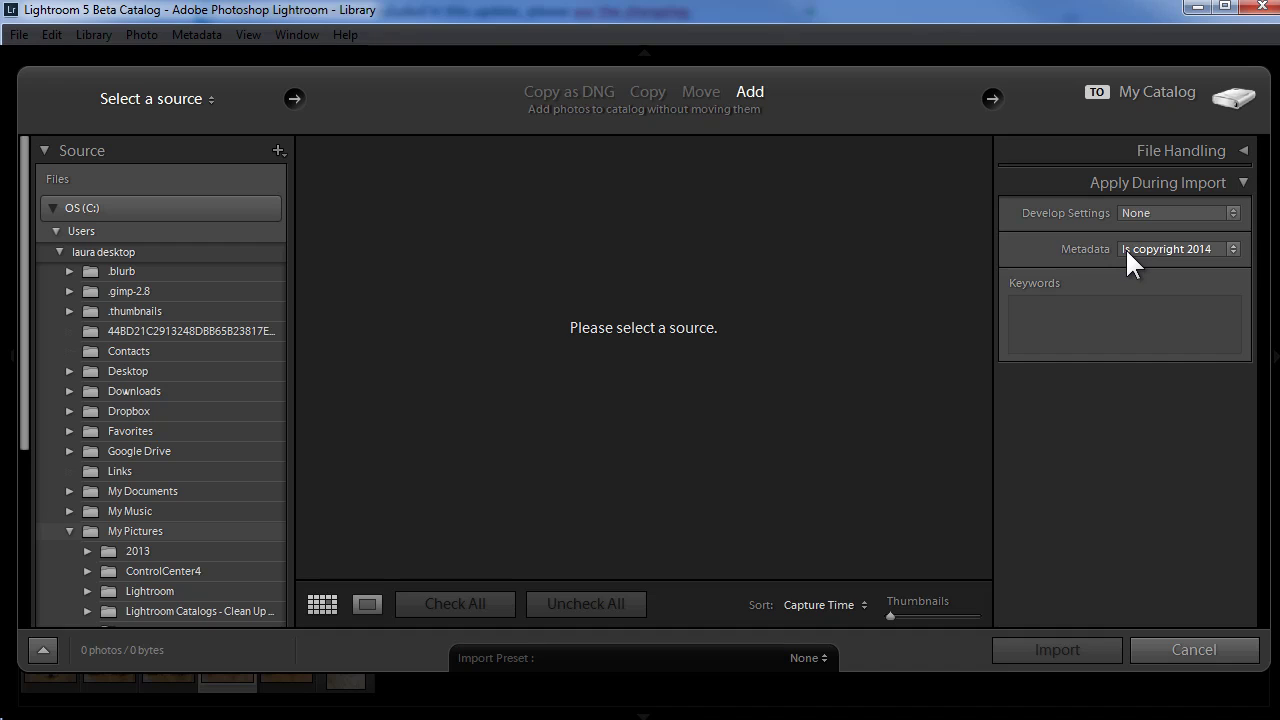
left_click(1236, 250)
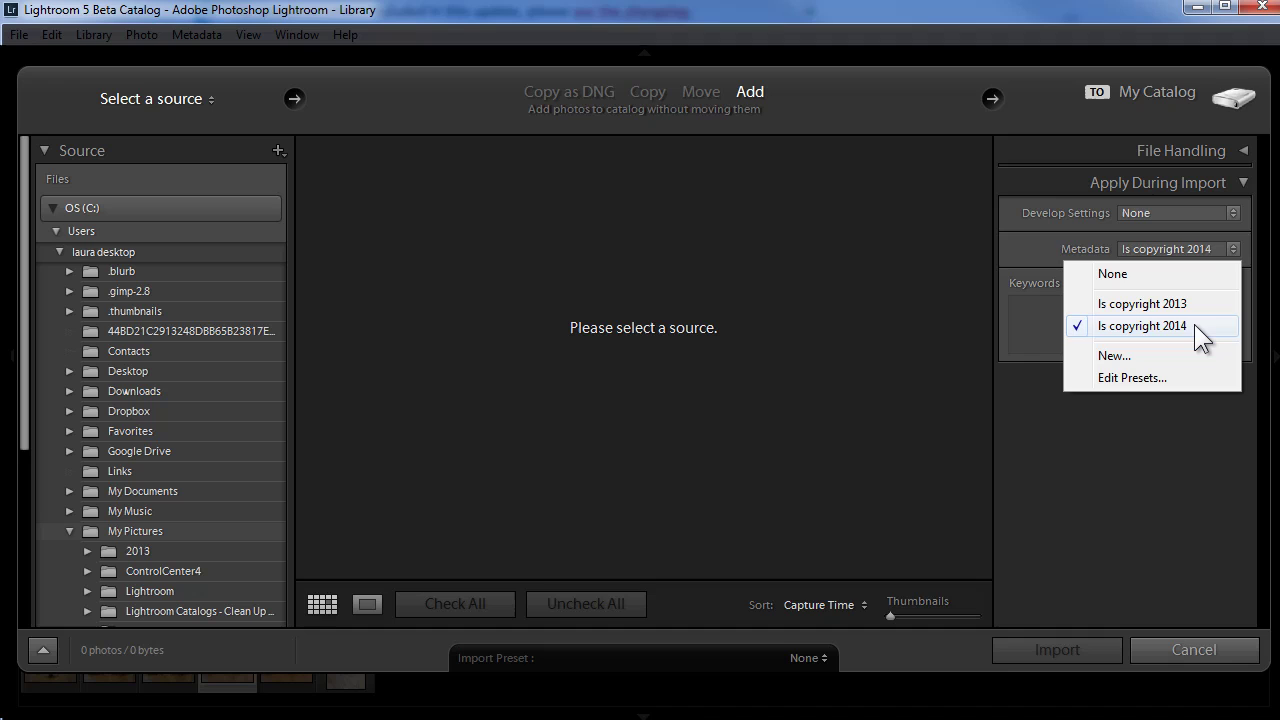
Step: Load the 'Is copyright 2013' preset in the metadata preset editor and select its copyright notice
left_click(1136, 377)
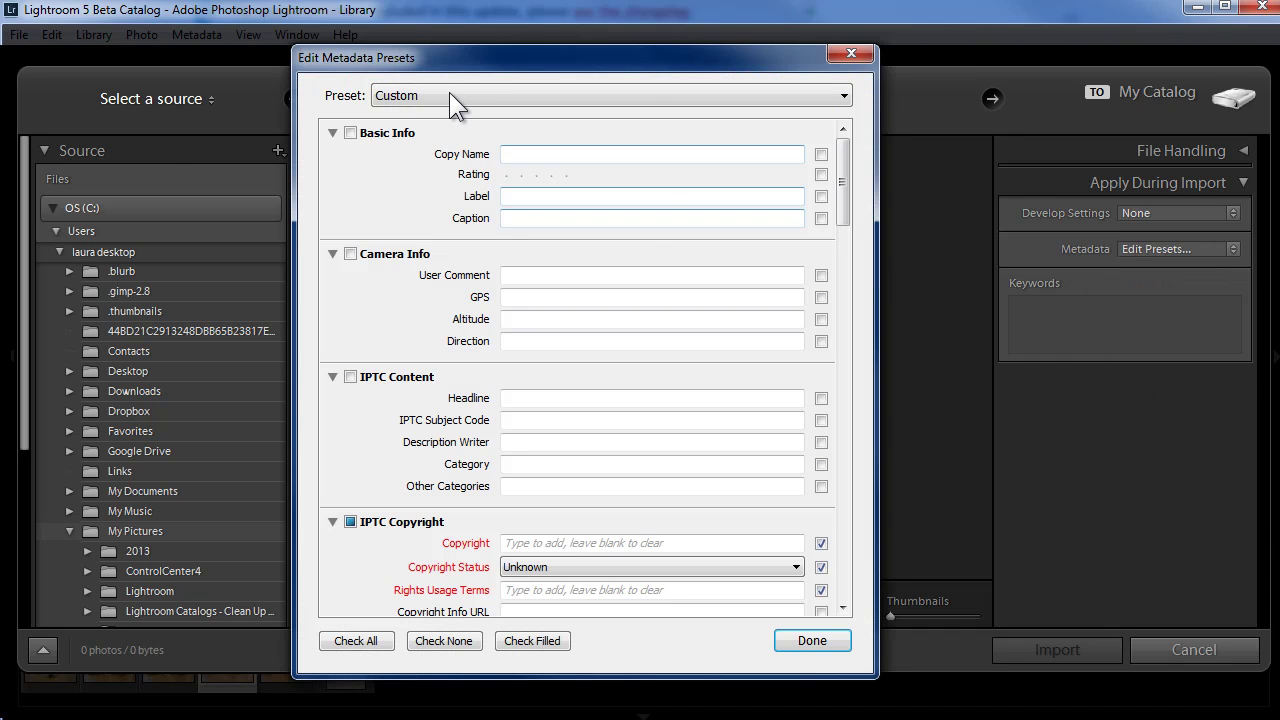
left_click(455, 94)
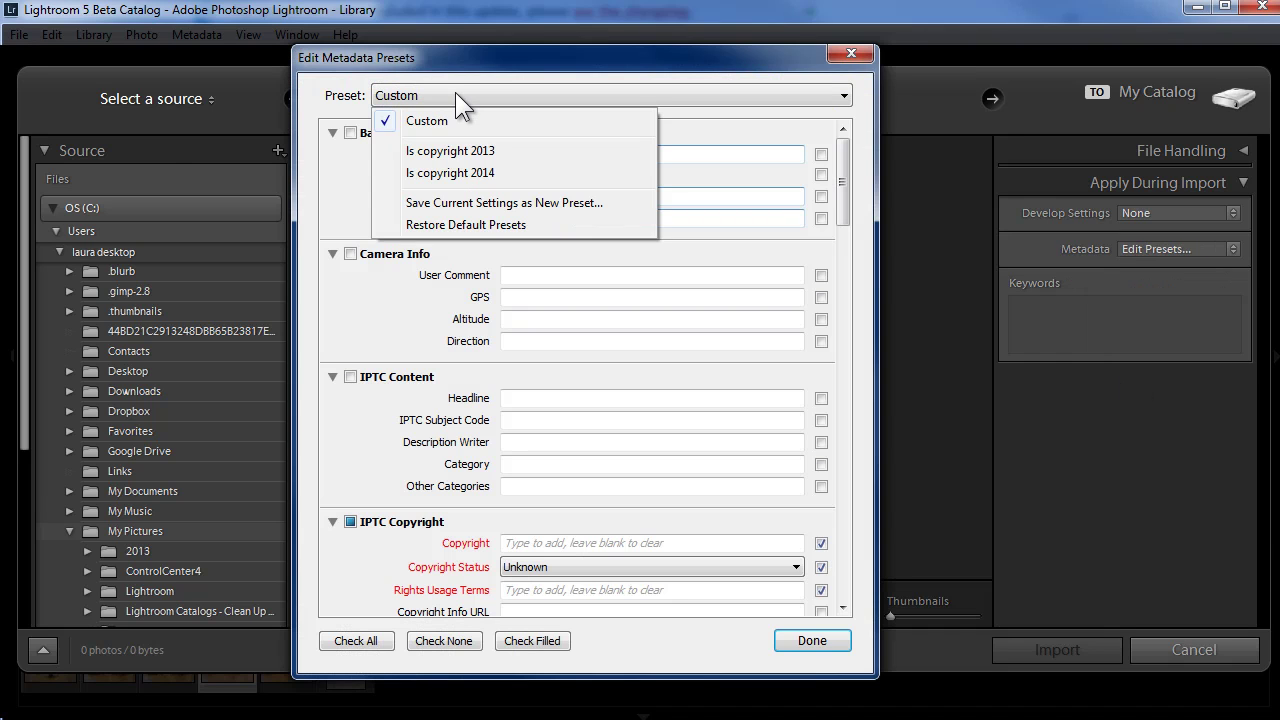
left_click(478, 150)
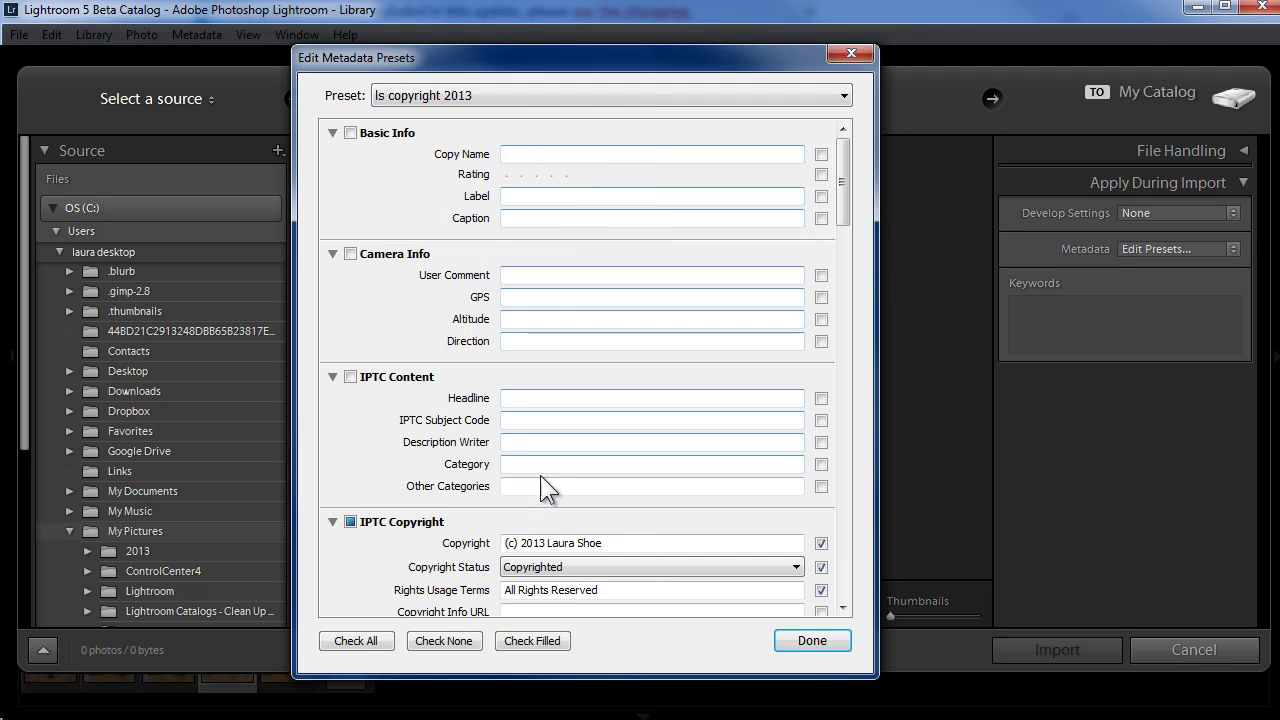
left_click(606, 543)
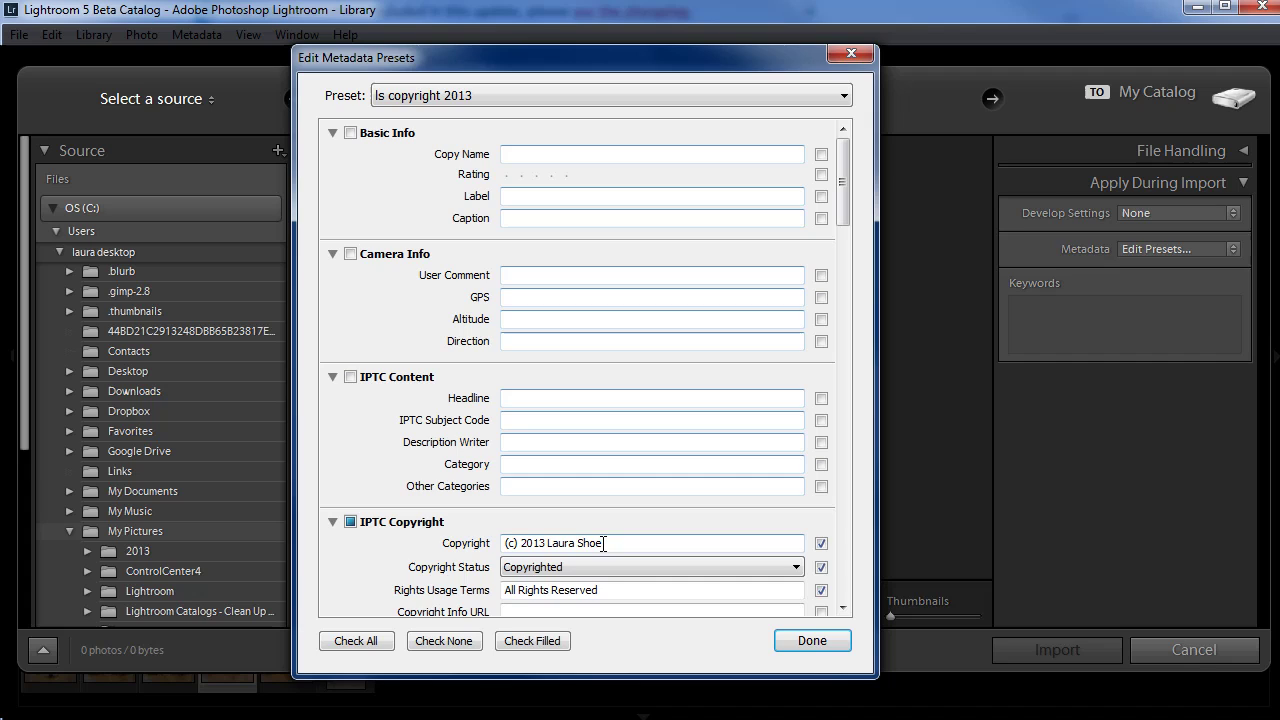
triple_click(582, 540)
left_click(580, 542)
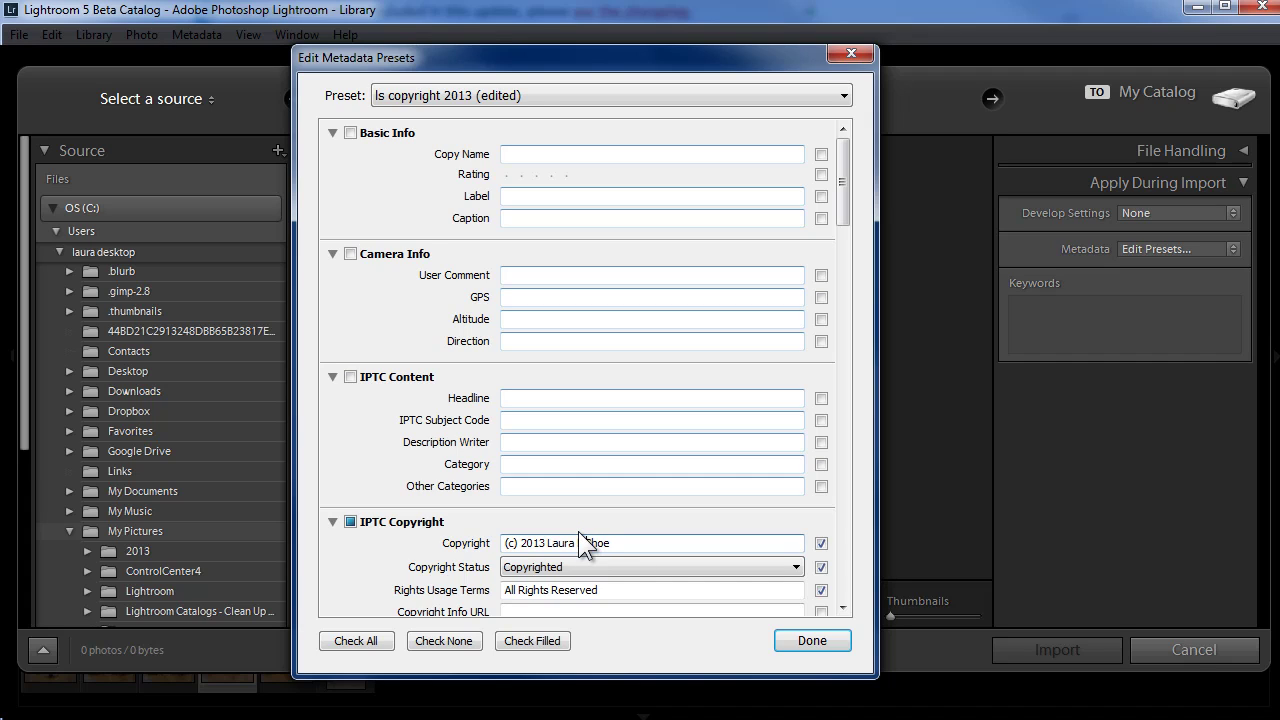
Step: Close the Edit Metadata Presets dialog without saving any changes
left_click(498, 92)
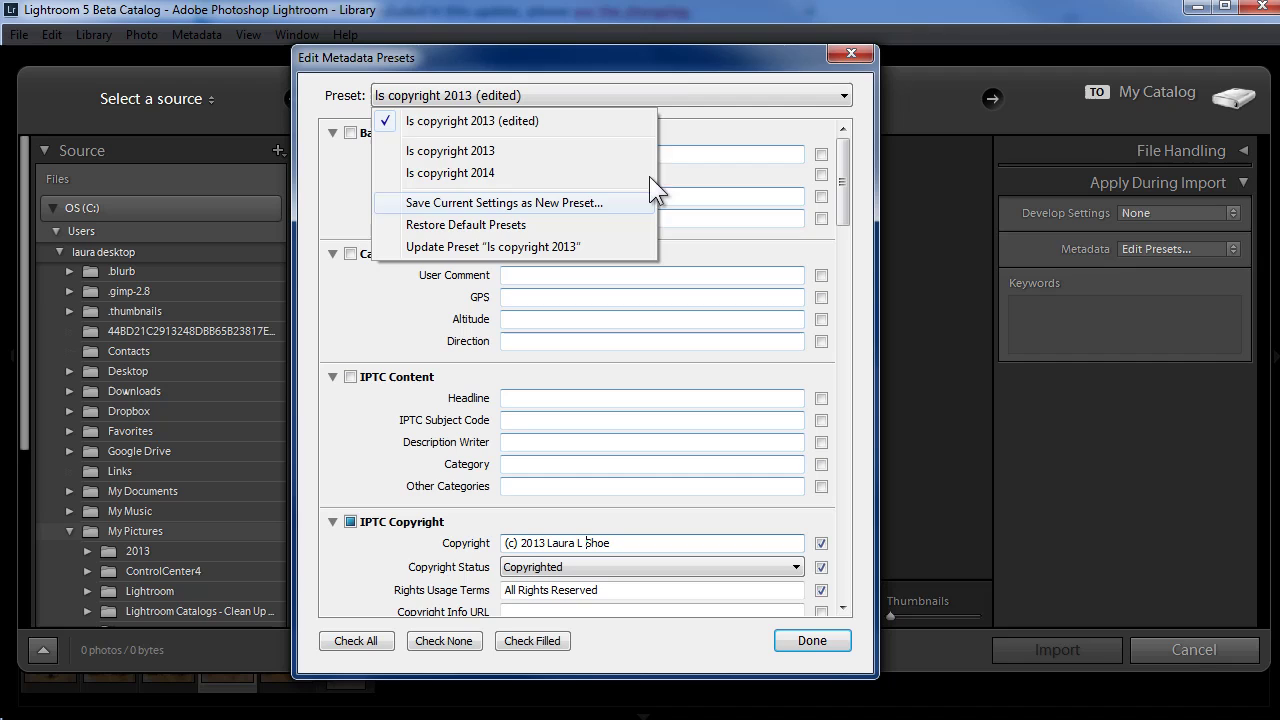
left_click(677, 72)
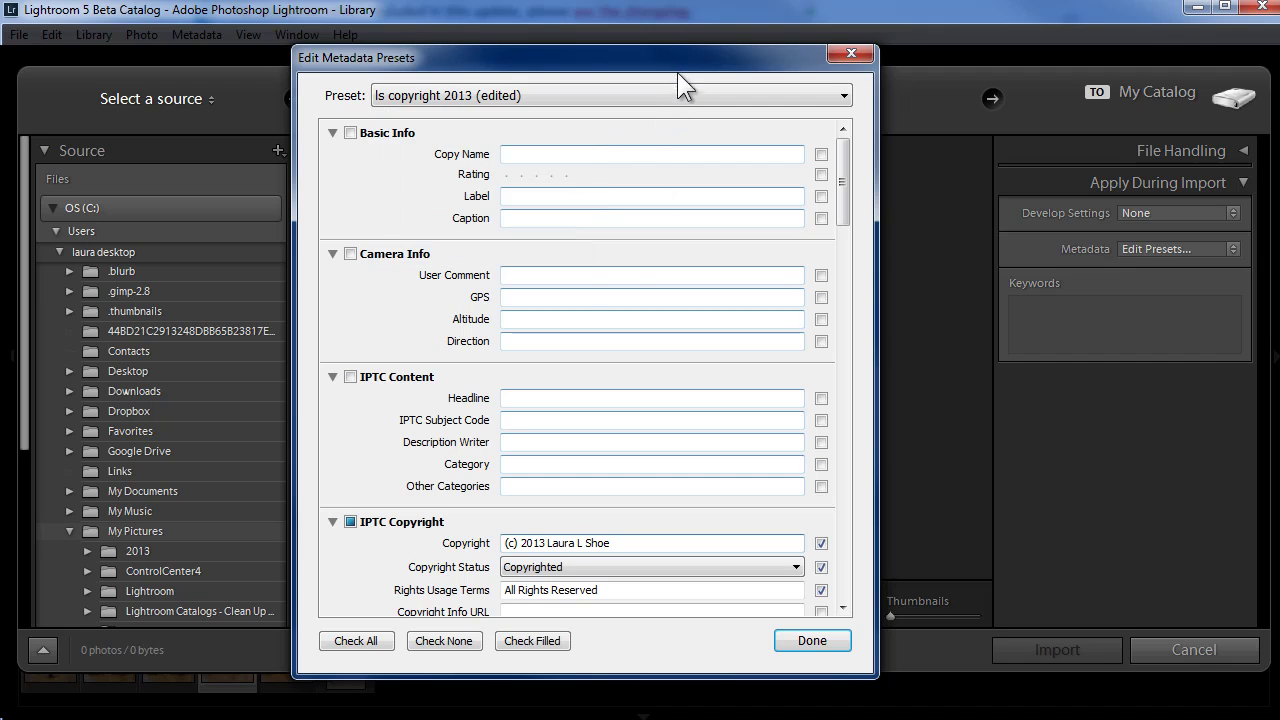
left_click(860, 54)
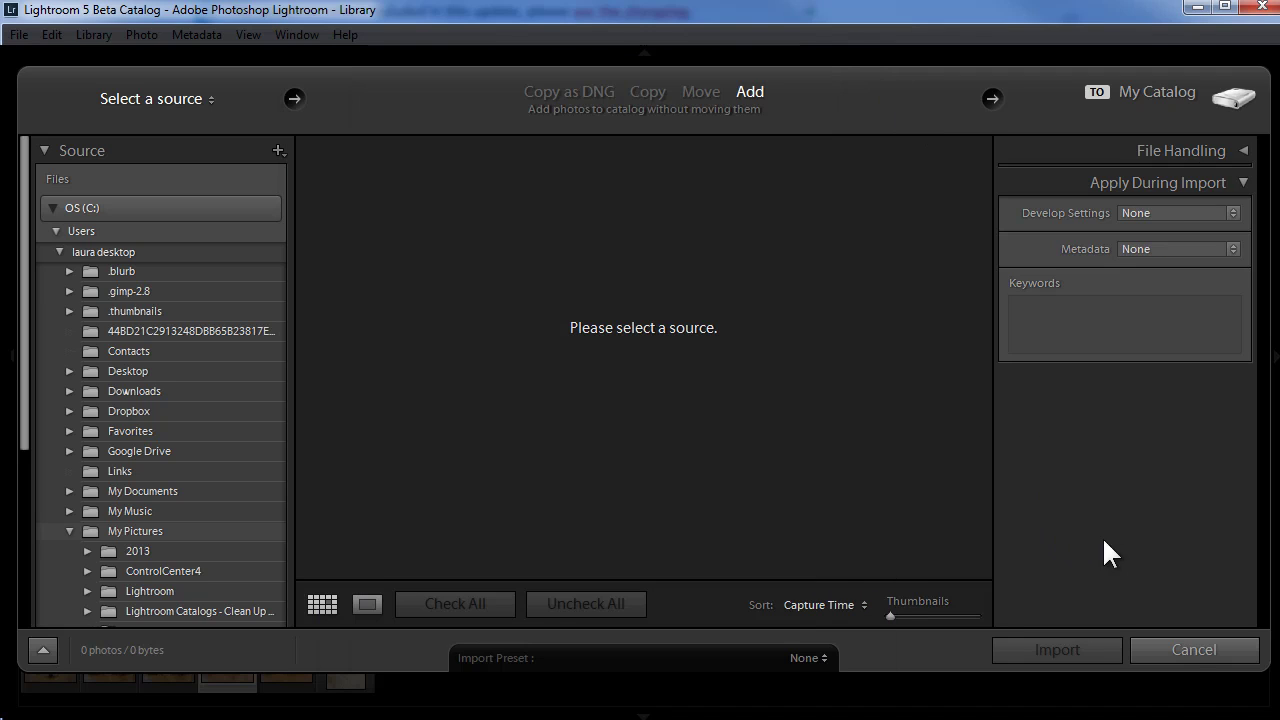
Step: Cancel the import to return to the Library with the white dog photo
left_click(1212, 647)
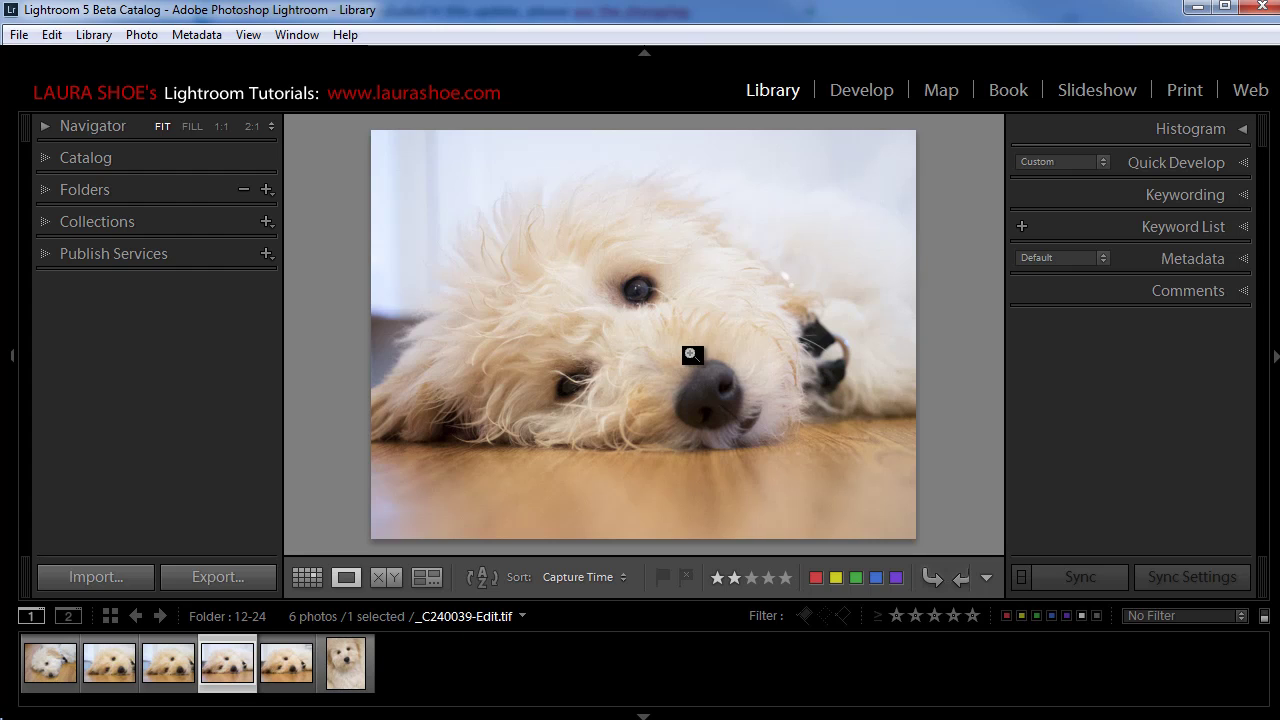
Step: Show the IPTC metadata set and select the upright puppy photo _C240040.ORF, showing Copyright Status Unknown
left_click(1244, 259)
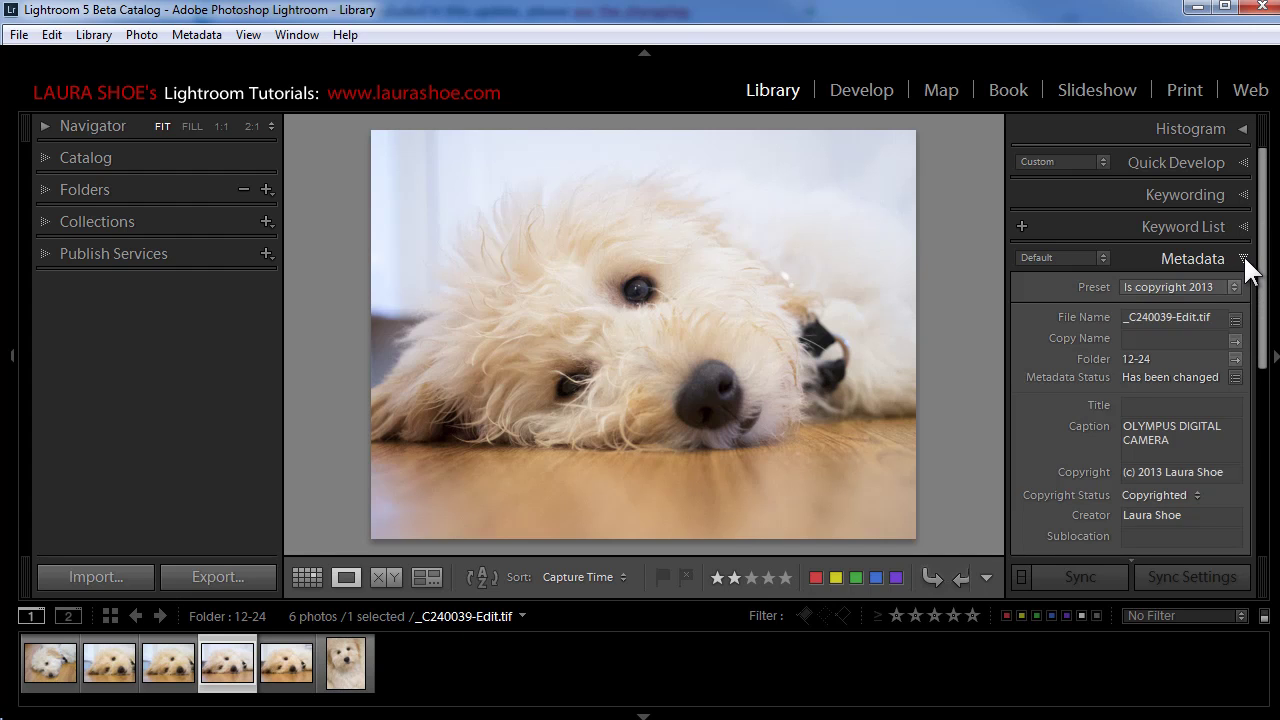
left_click(1102, 258)
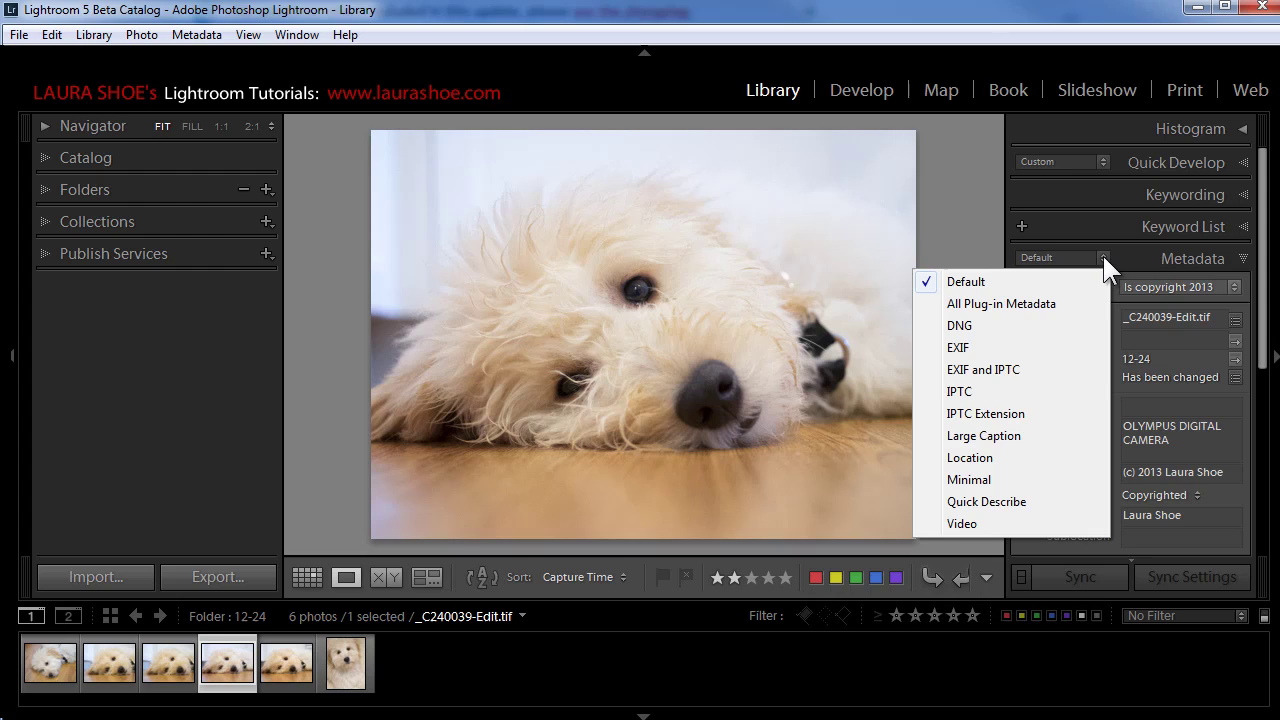
left_click(960, 391)
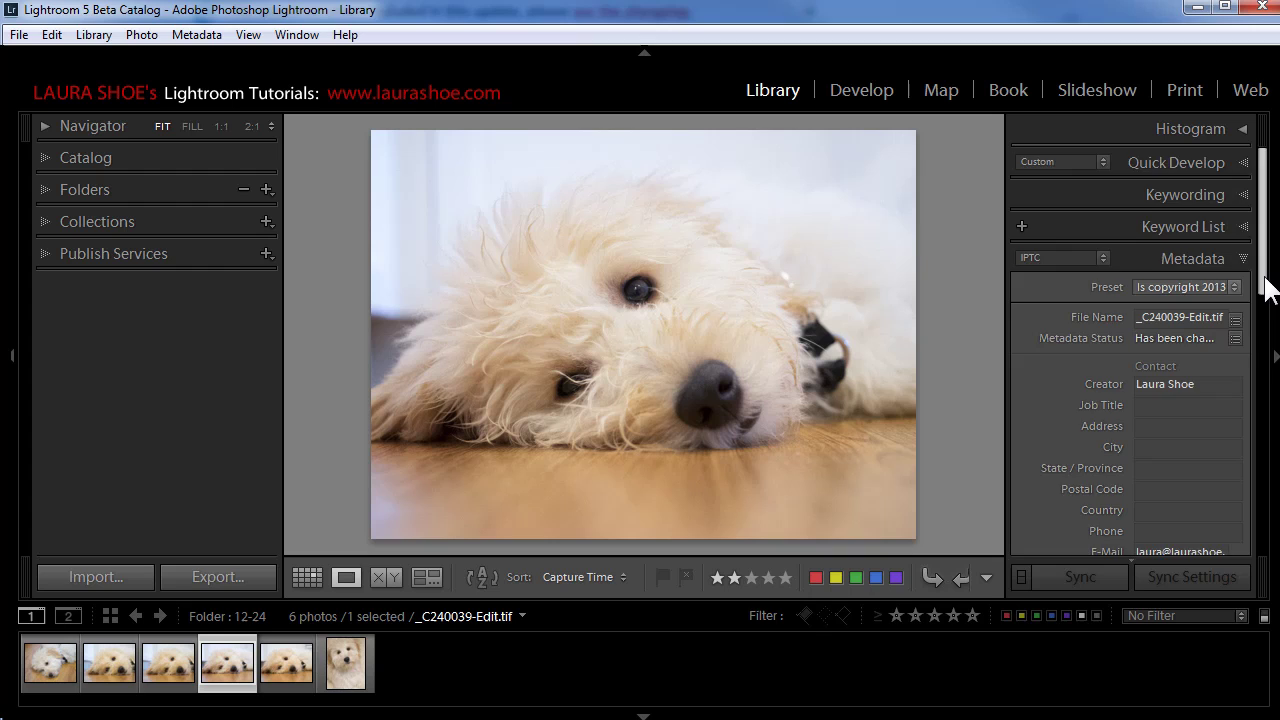
left_click_drag(1265, 276, 1266, 543)
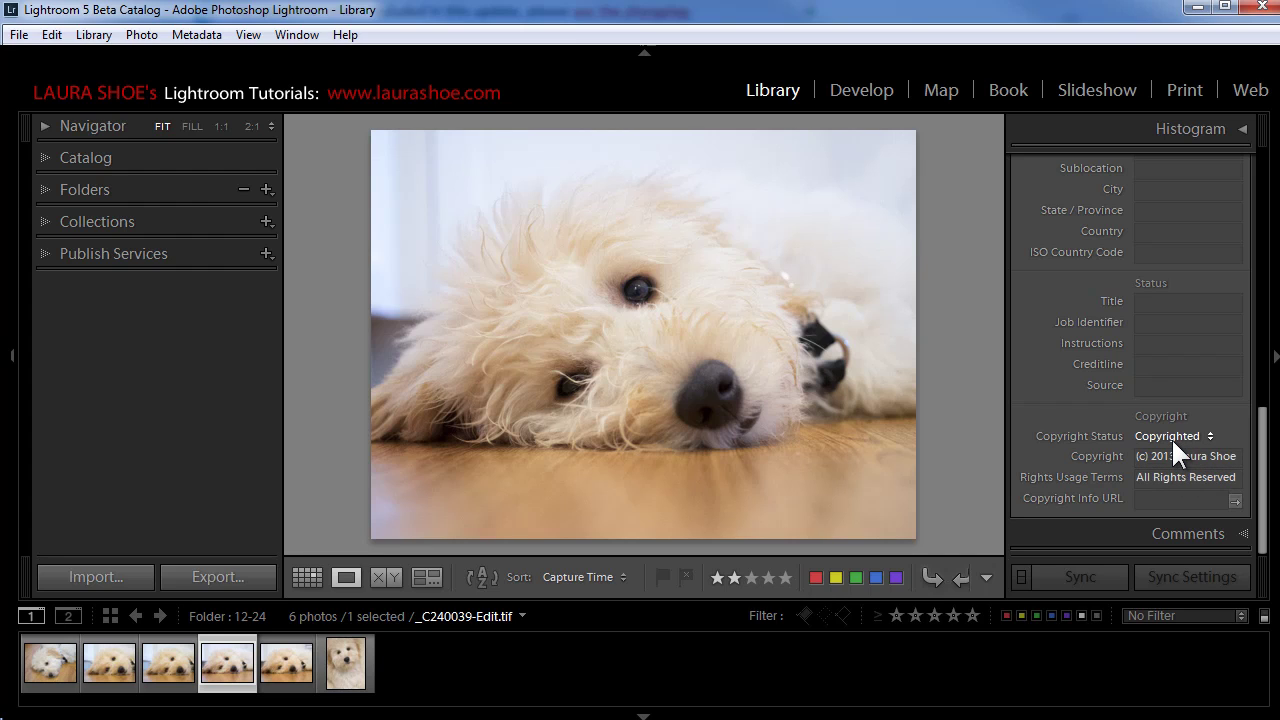
left_click(344, 666)
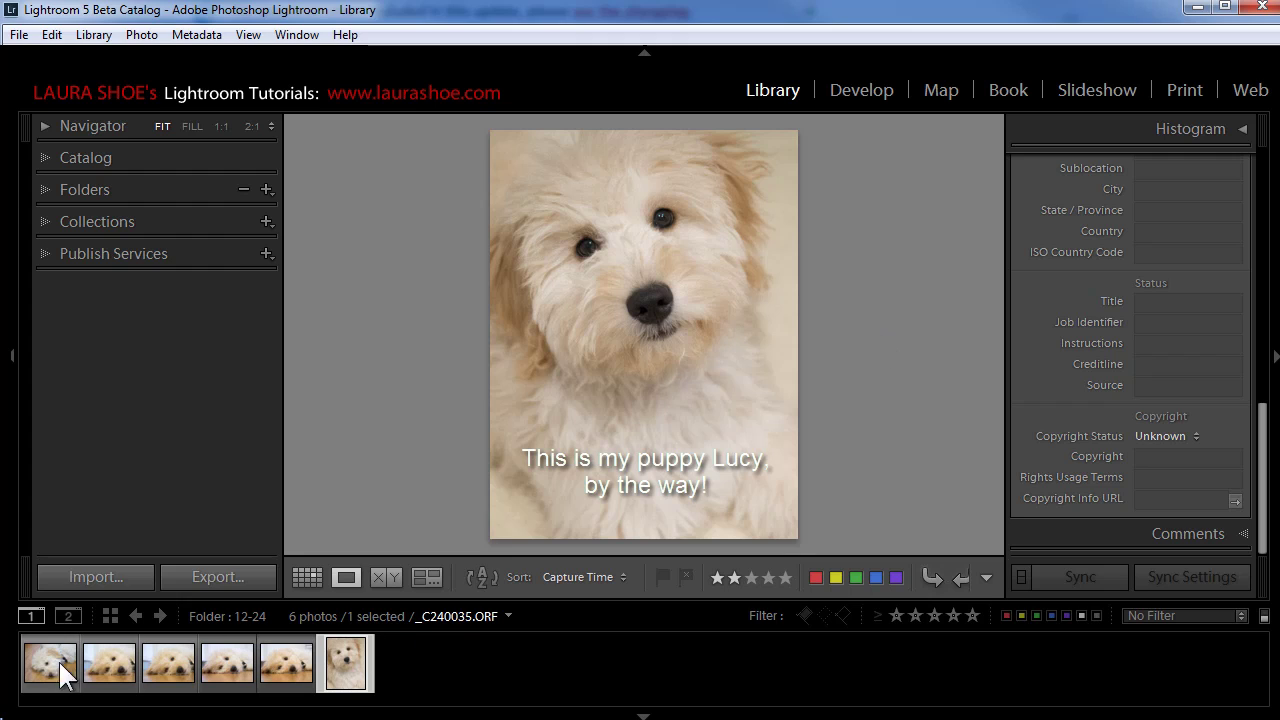
Step: Switch to Grid view showing all six photos and select five dog photos, leaving out the third top-row one
left_click(307, 576)
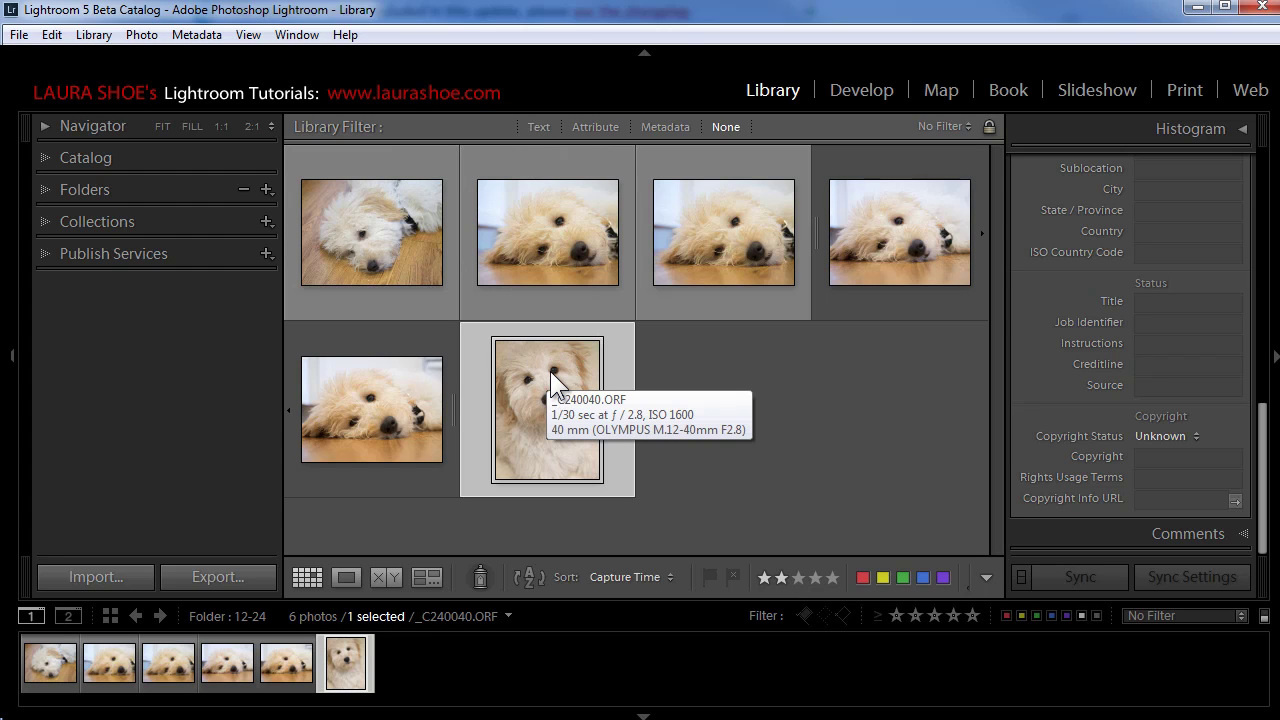
left_click(381, 341, "ctrl")
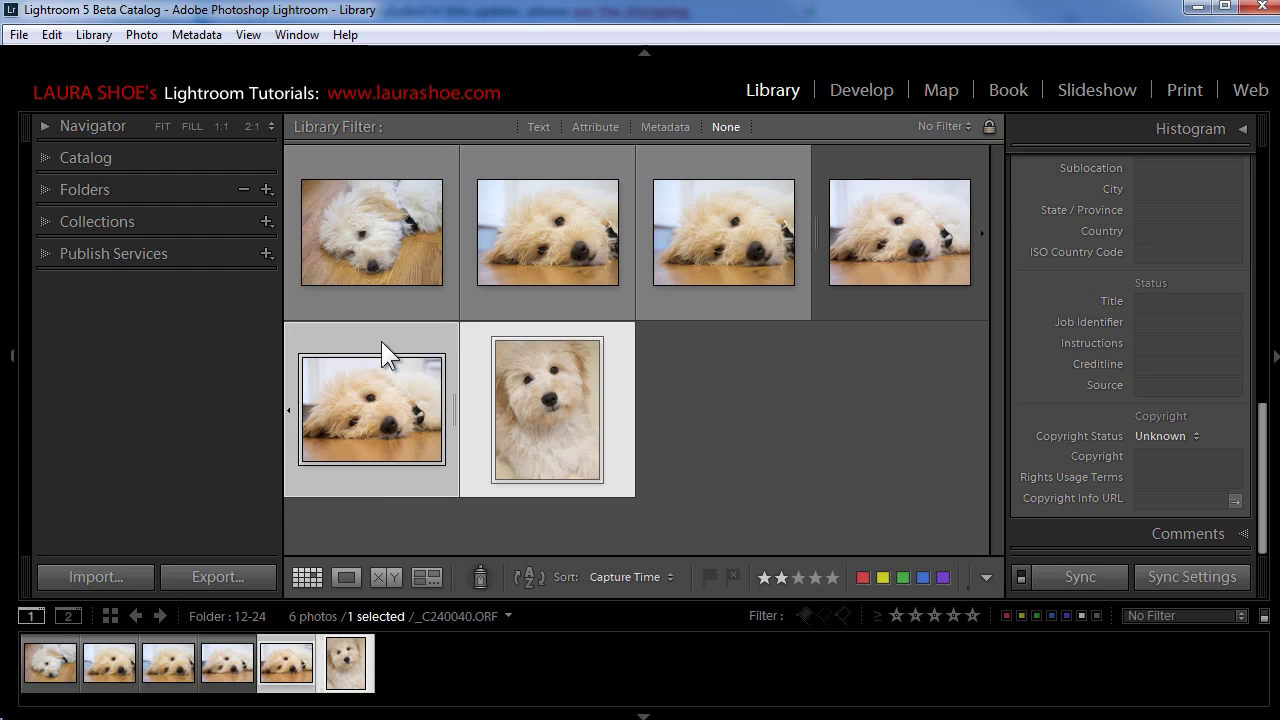
left_click(877, 168, "ctrl")
left_click(505, 168, "ctrl")
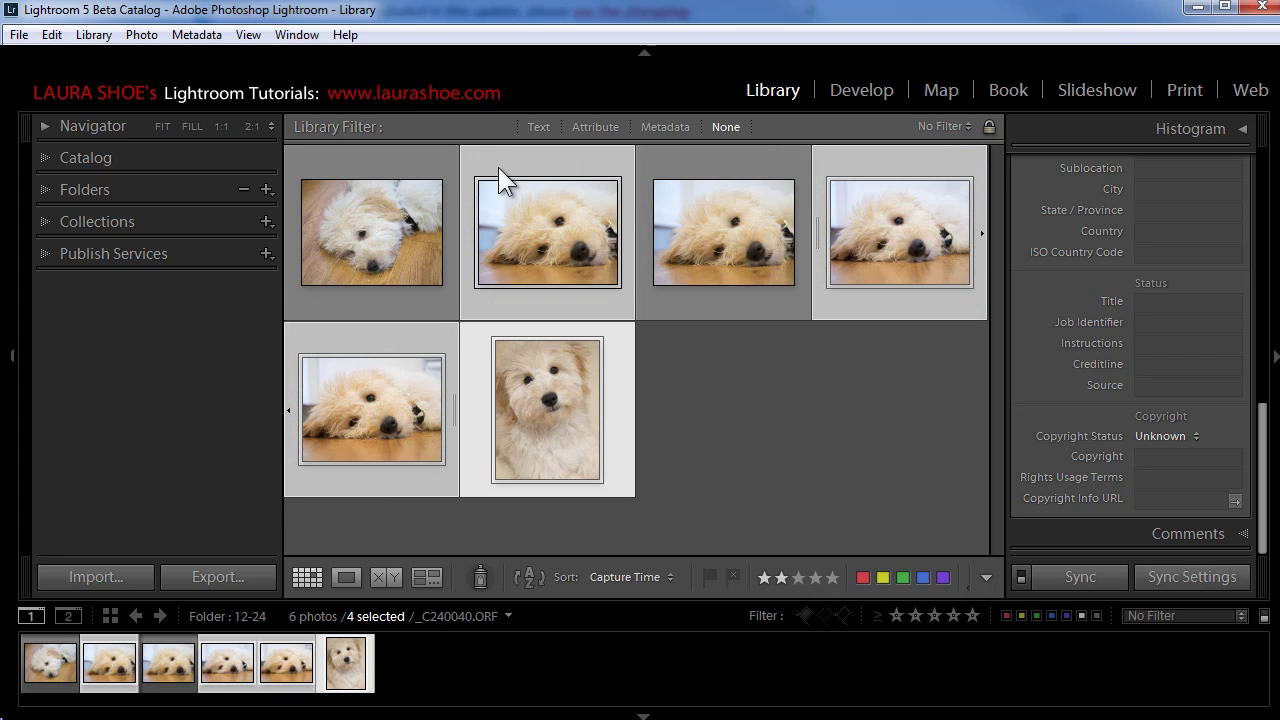
left_click(398, 170, "ctrl")
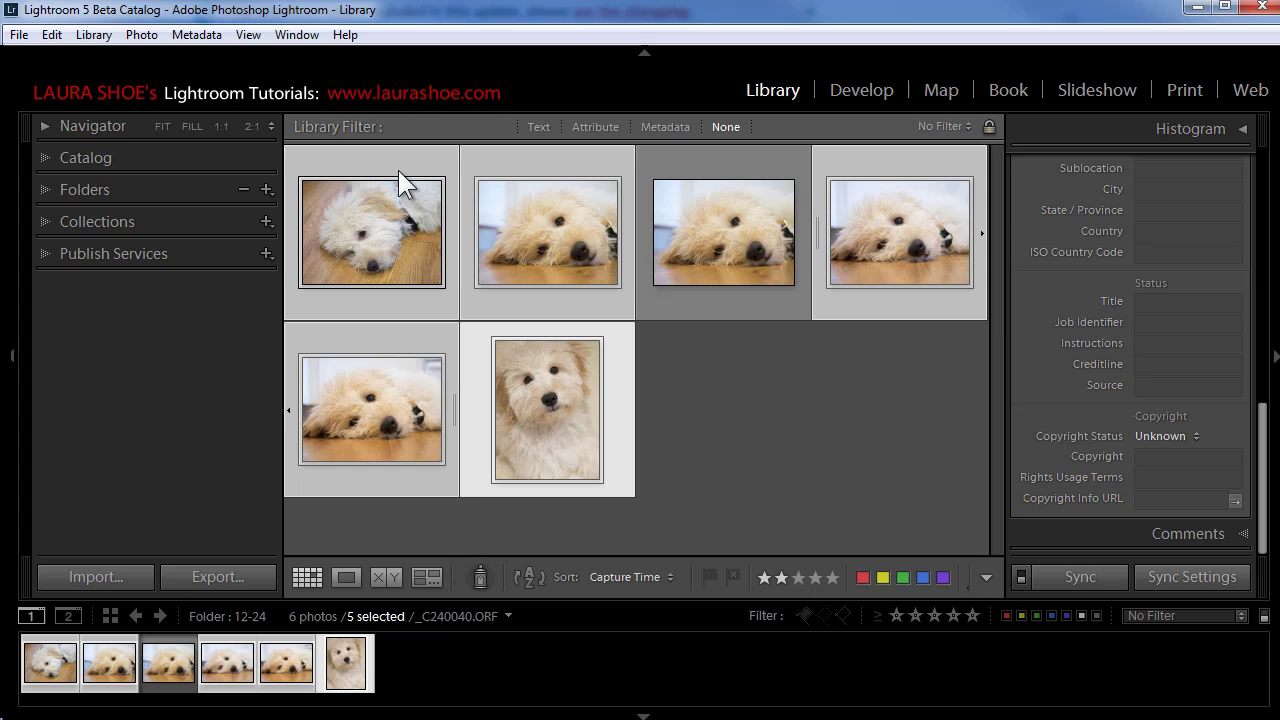
left_click_drag(1253, 478, 1262, 200)
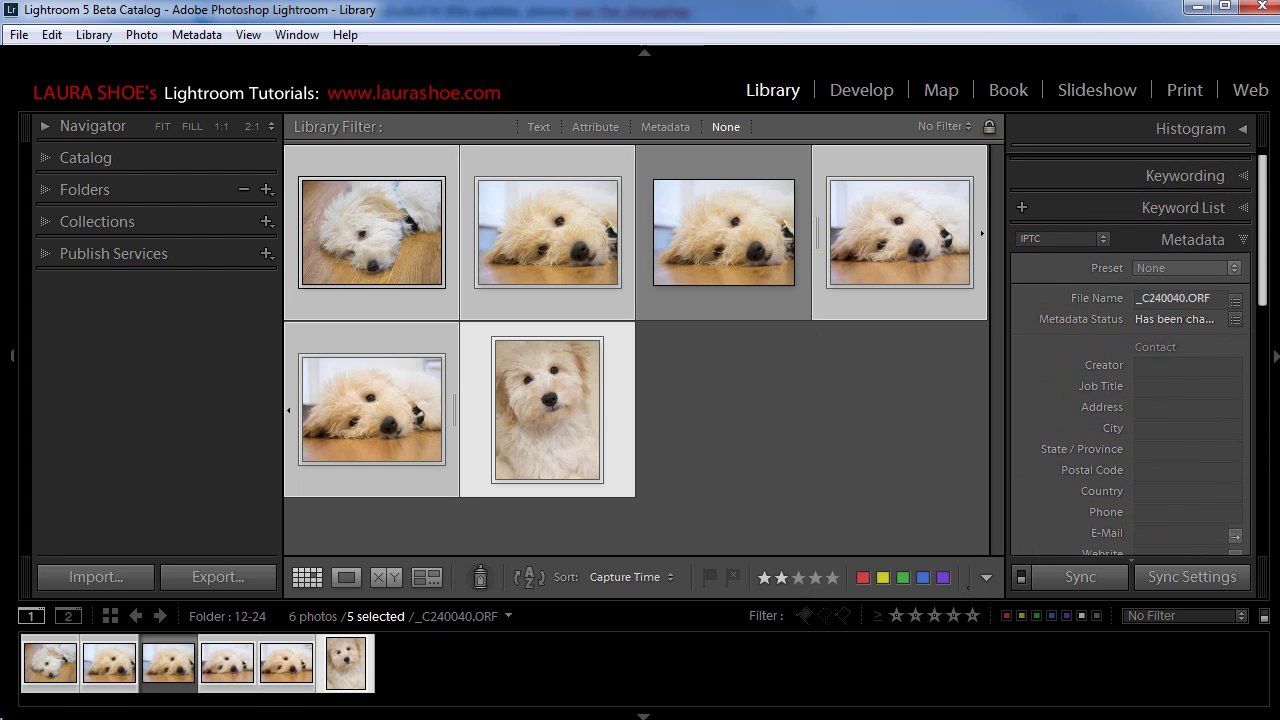
left_click(1234, 268)
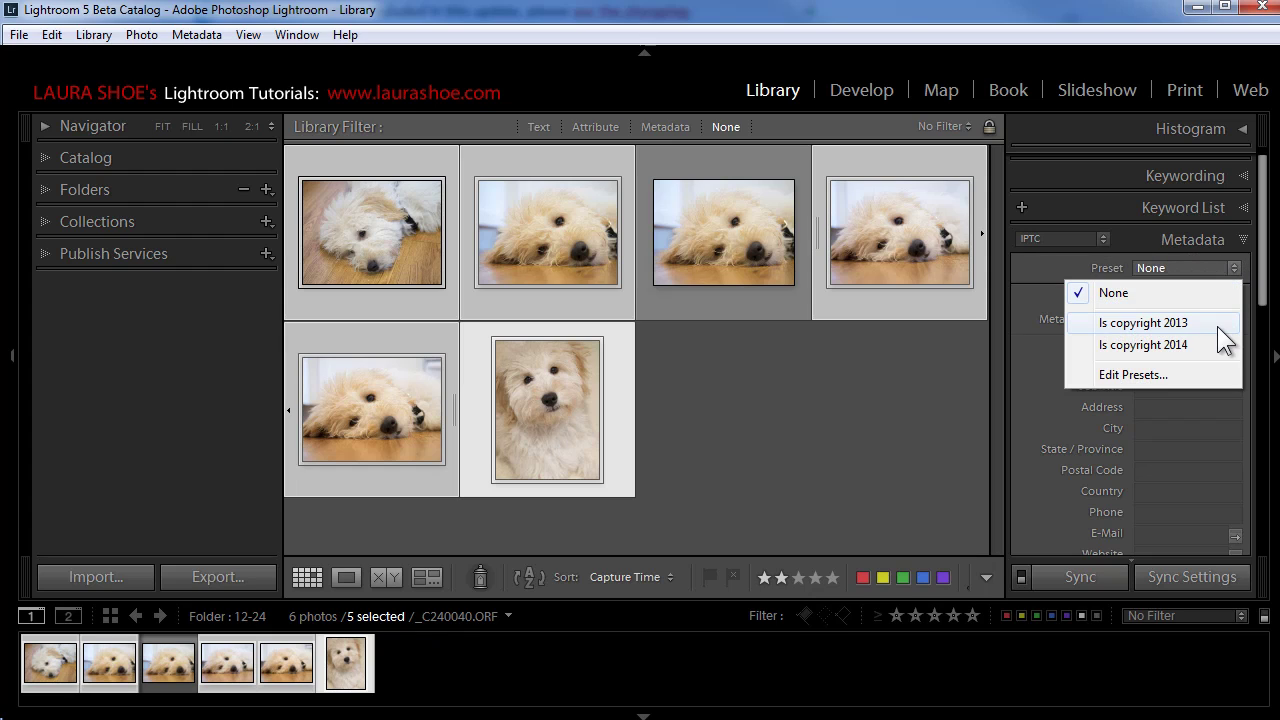
Step: Apply the 'Is copyright 2013' metadata preset to all five selected photos
left_click(1148, 321)
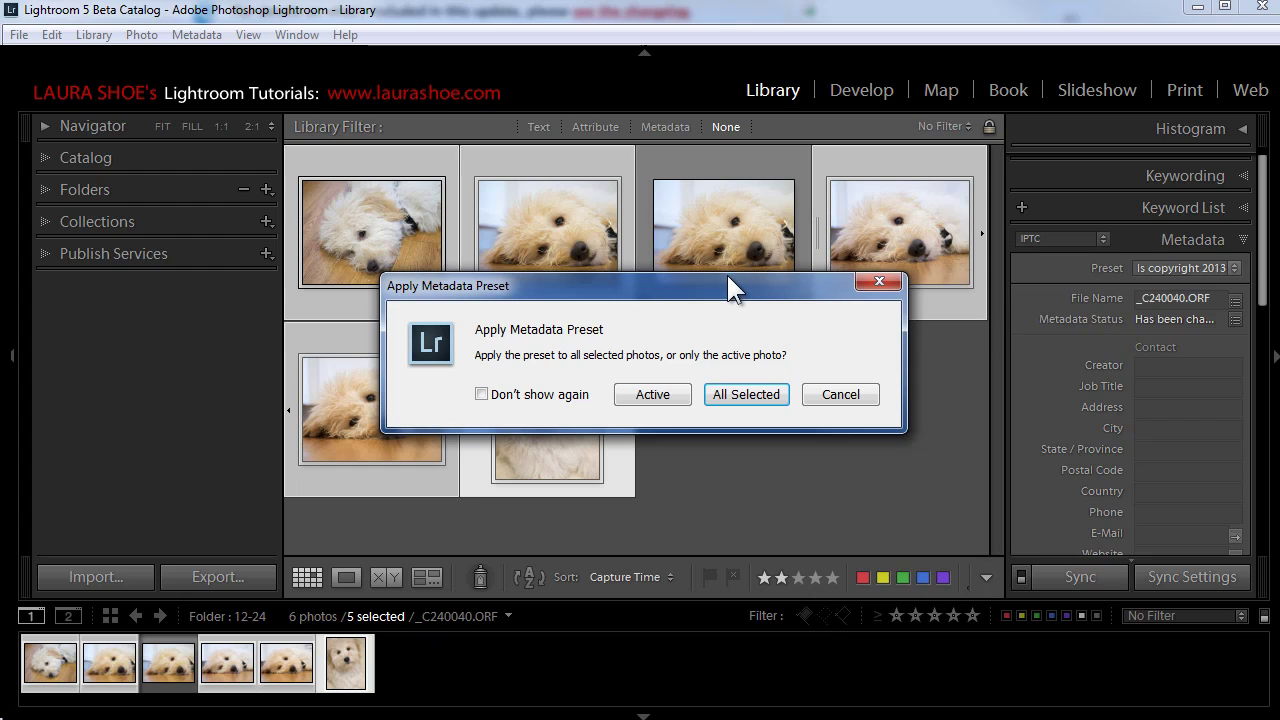
left_click_drag(724, 288, 1018, 355)
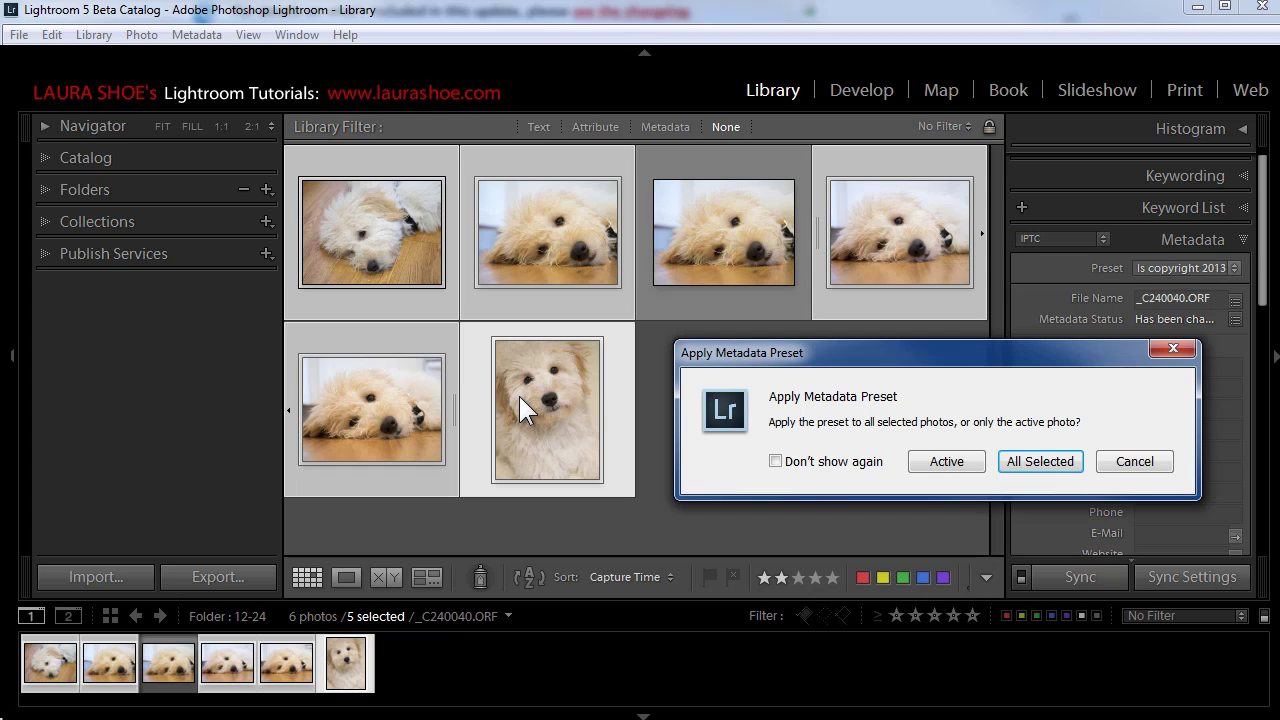
left_click(1039, 461)
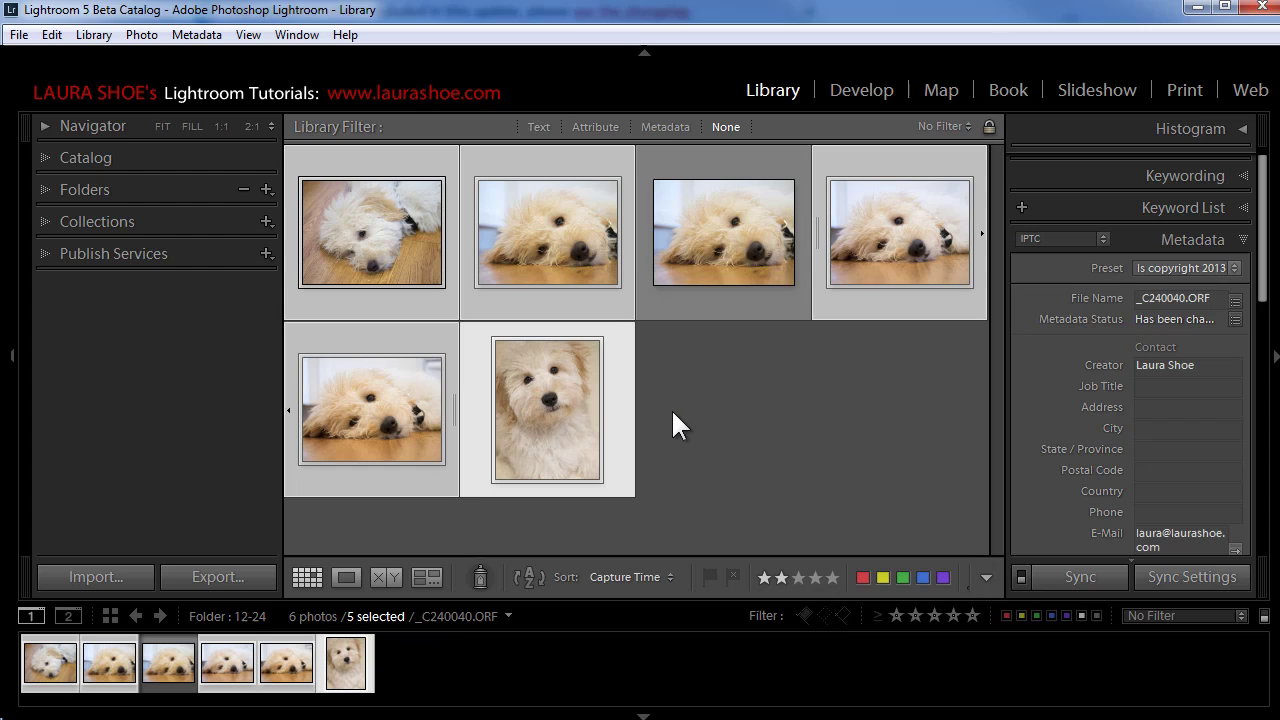
Step: Select only the upright puppy photo and check its IPTC creator e-mail, website and description
left_click(617, 391)
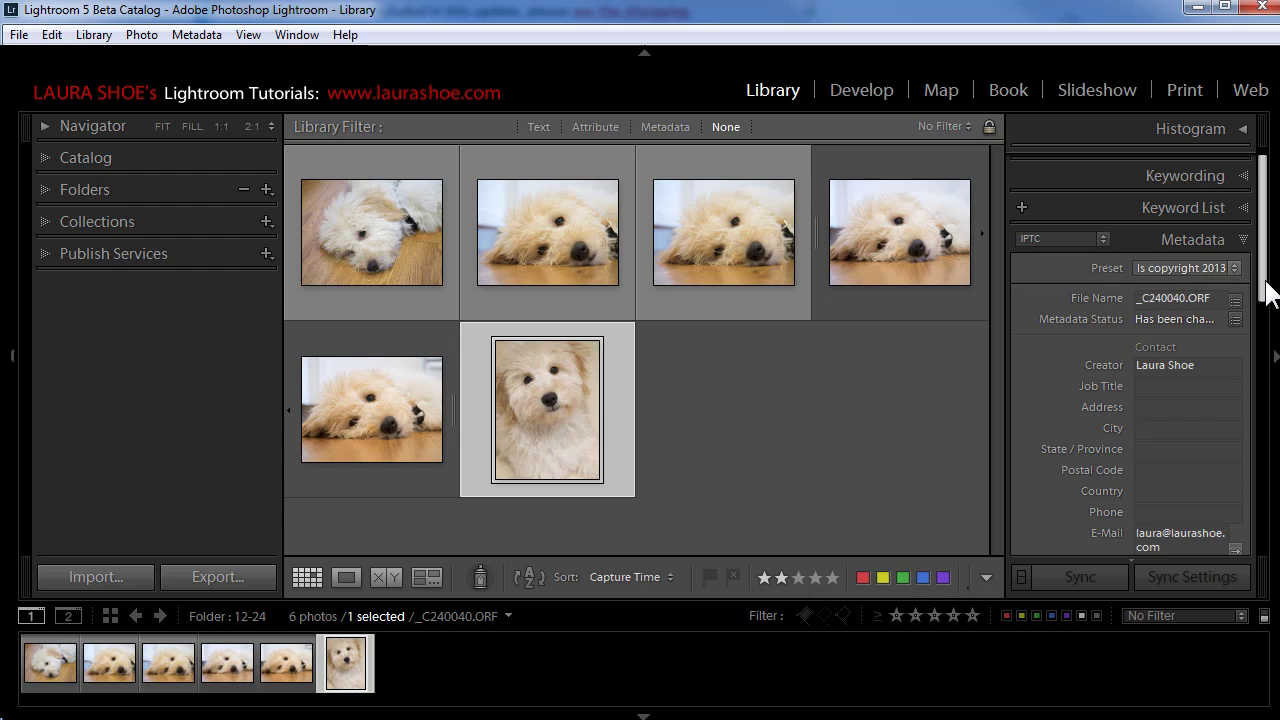
scroll(1266, 281, "down", 10)
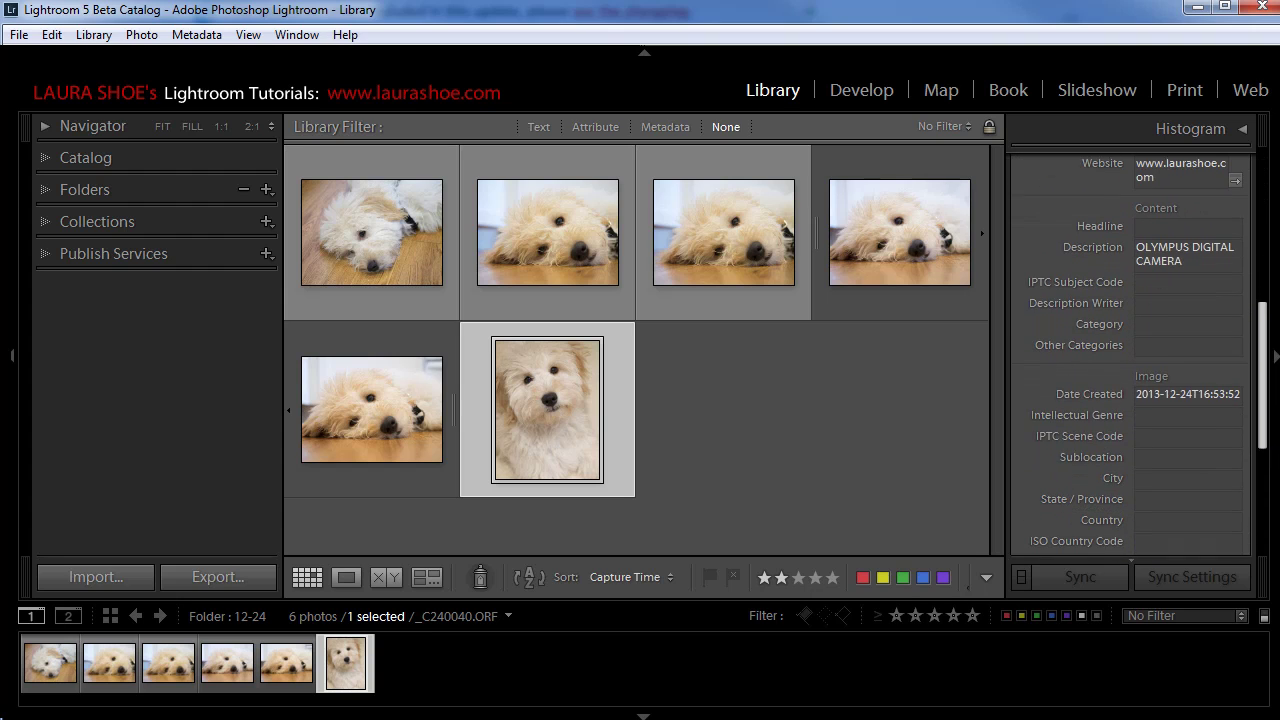
scroll(1130, 350, "up", 2)
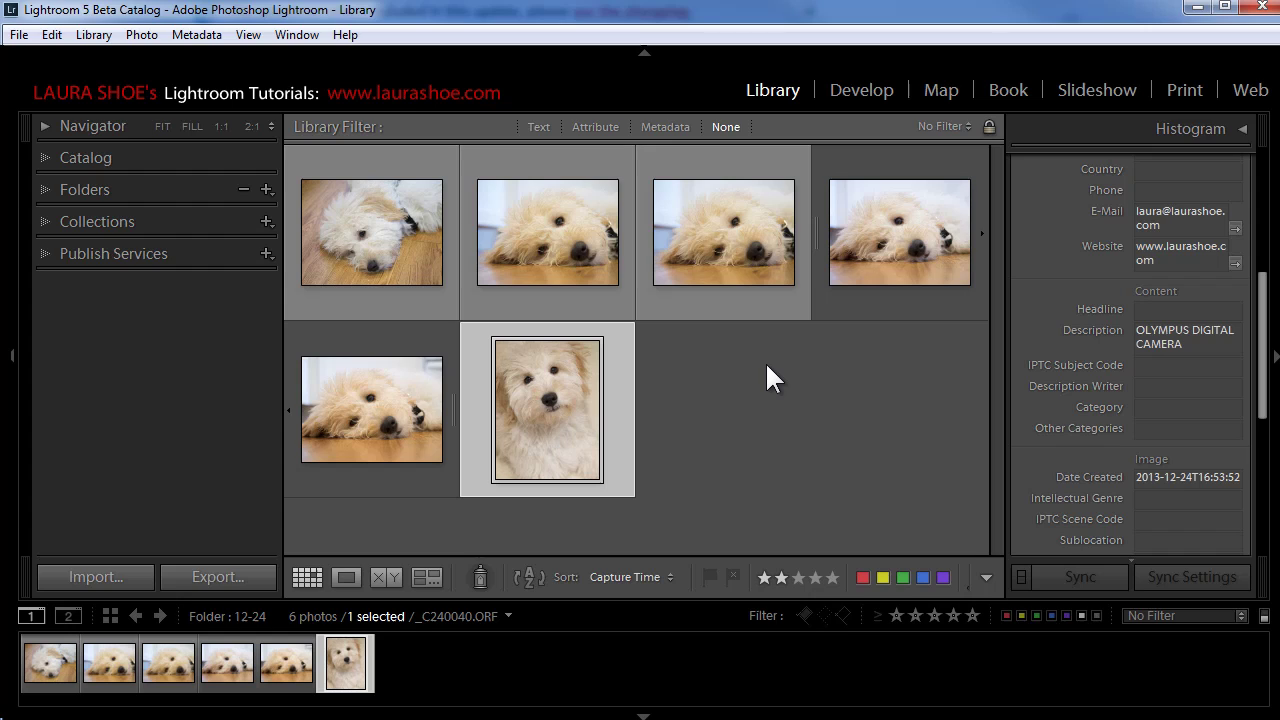